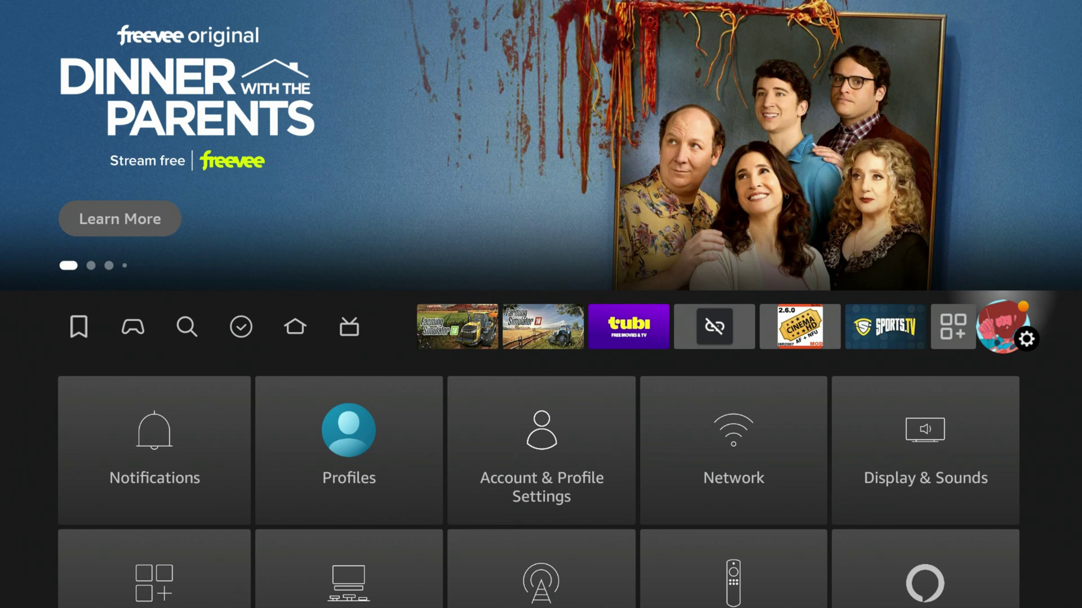
In Network settings, view the connected Wi-Fi network's status and run a new speed test
key(Down)
key(Down)
key(Up)
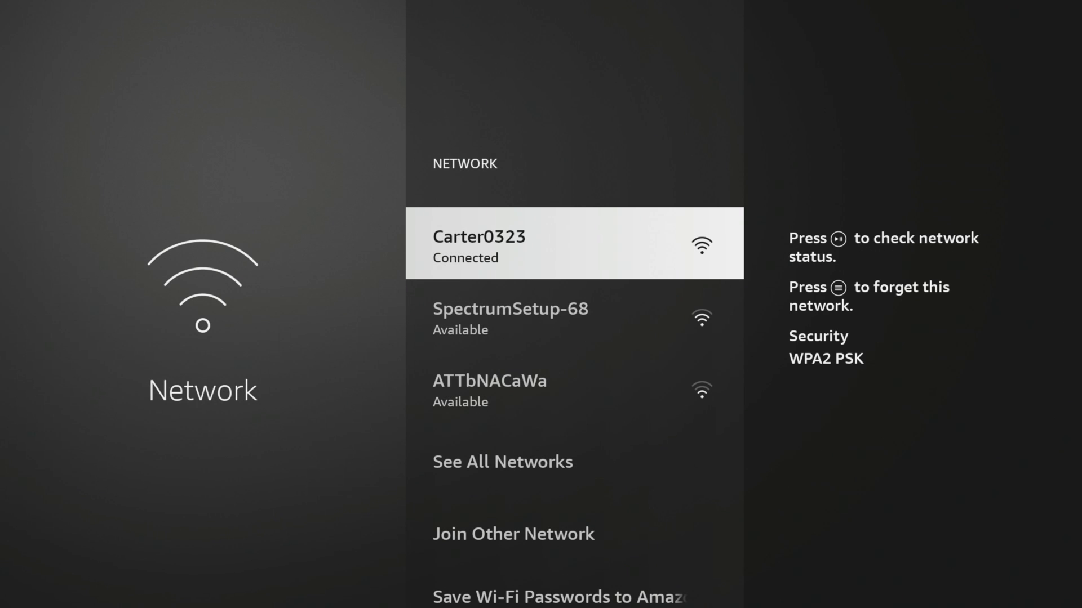
key(XF86AudioPlay)
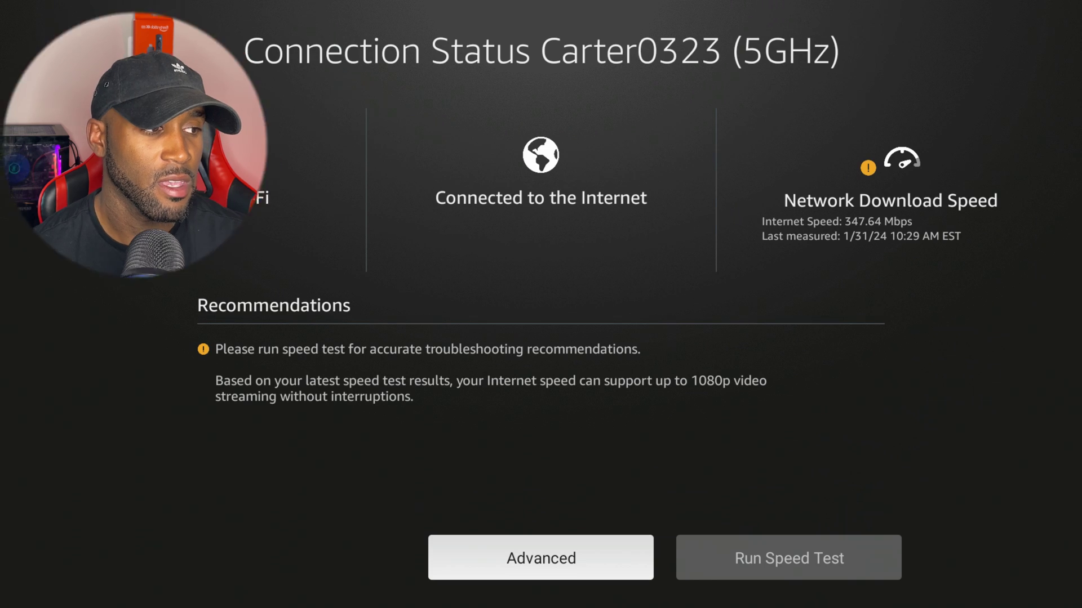
key(Right)
key(Return)
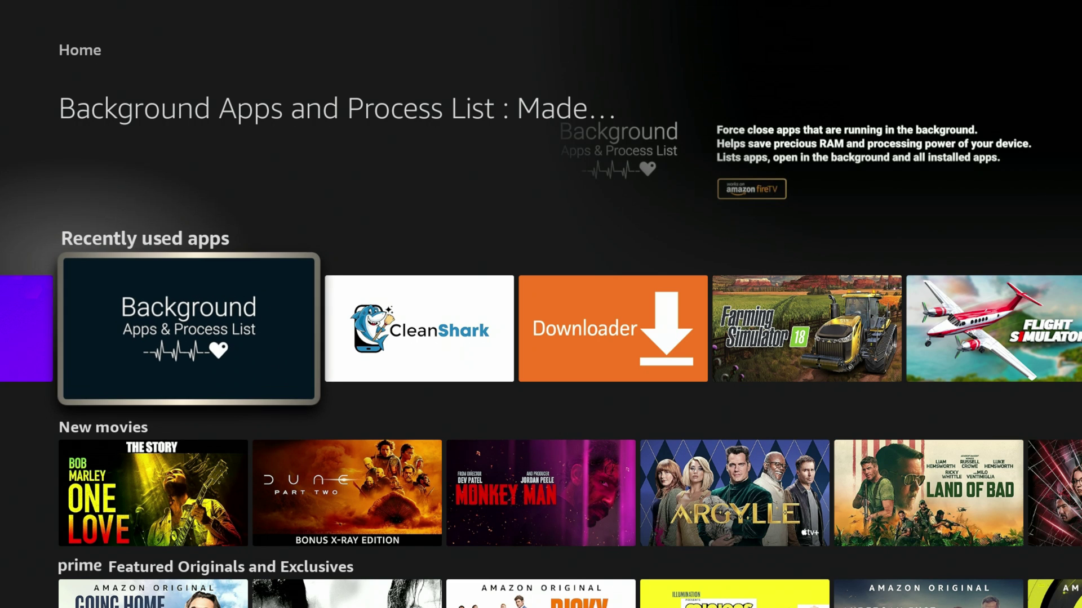
Launch Background Apps and Process List and scroll through its grid of 40 background apps
key(Return)
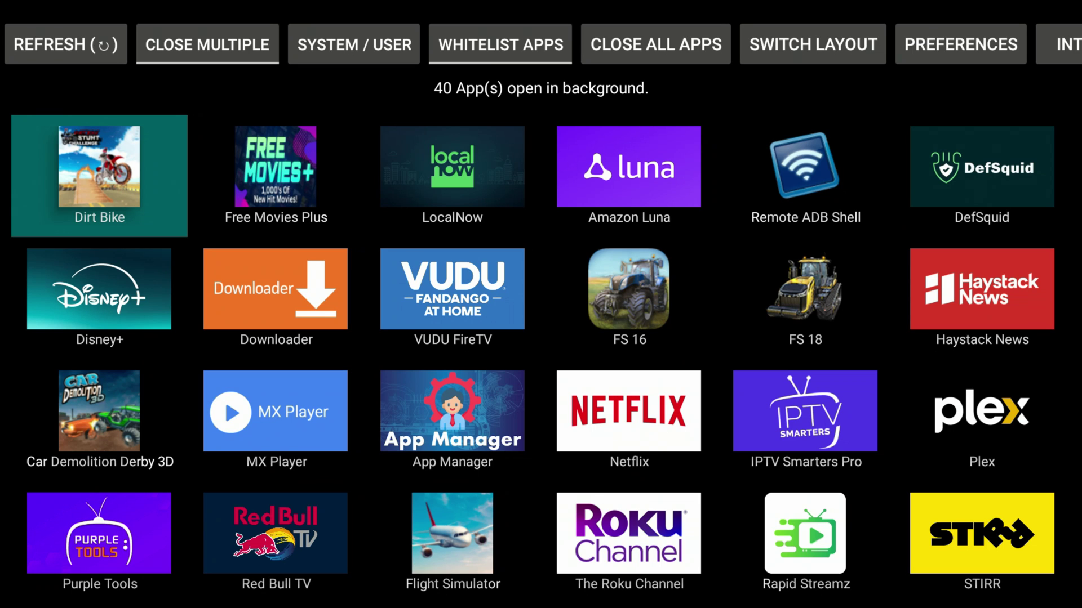
click(99, 298)
key(Down)
key(Down)
key(Down)
key(Down)
key(Down)
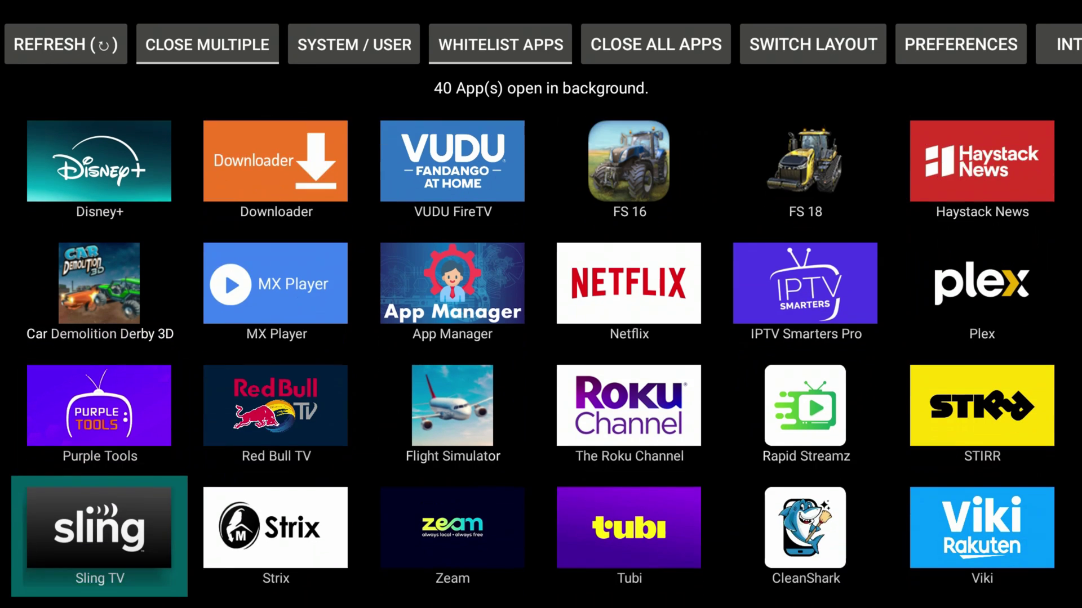
key(Up)
key(Up)
key(Up)
key(Up)
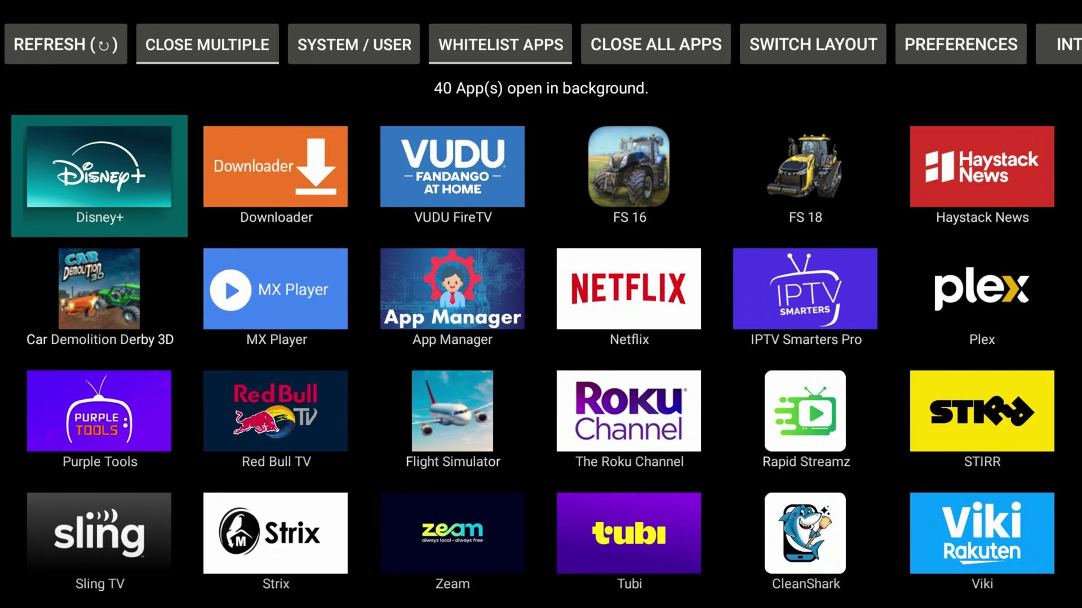
key(Down)
key(Down)
key(Down)
key(Down)
key(Down)
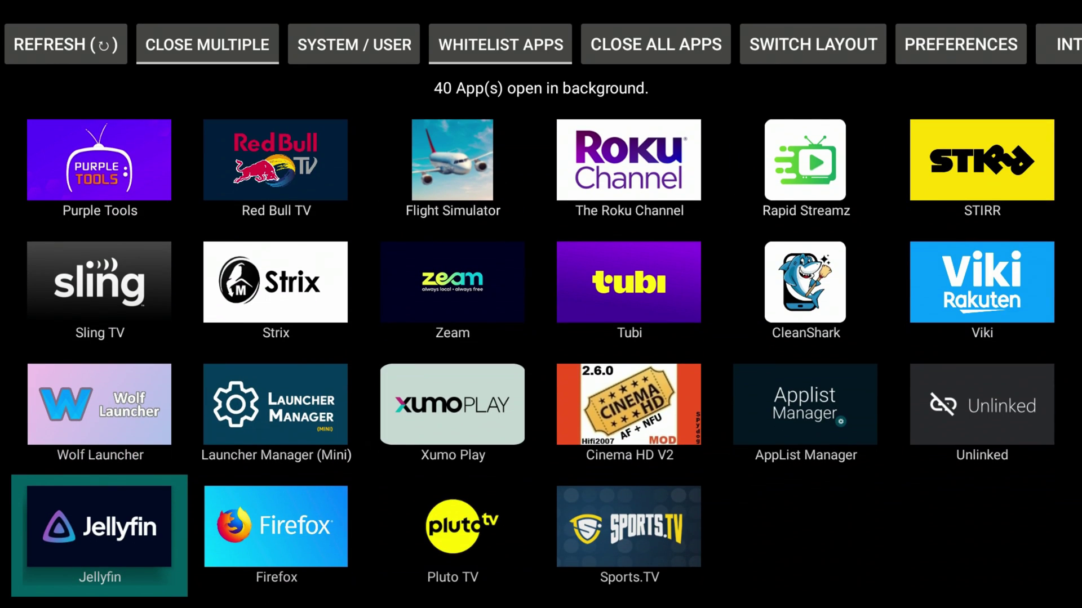
key(Up)
key(Up)
key(Up)
key(Up)
key(Up)
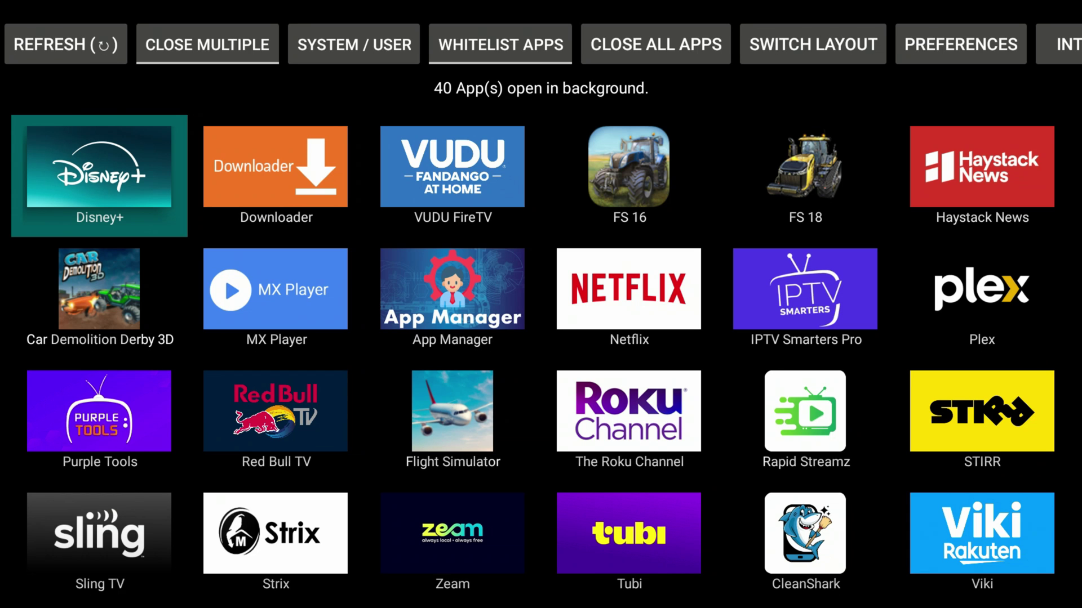
Run CLOSE ALL APPS to force stop every background app, then REFRESH the list
key(Up)
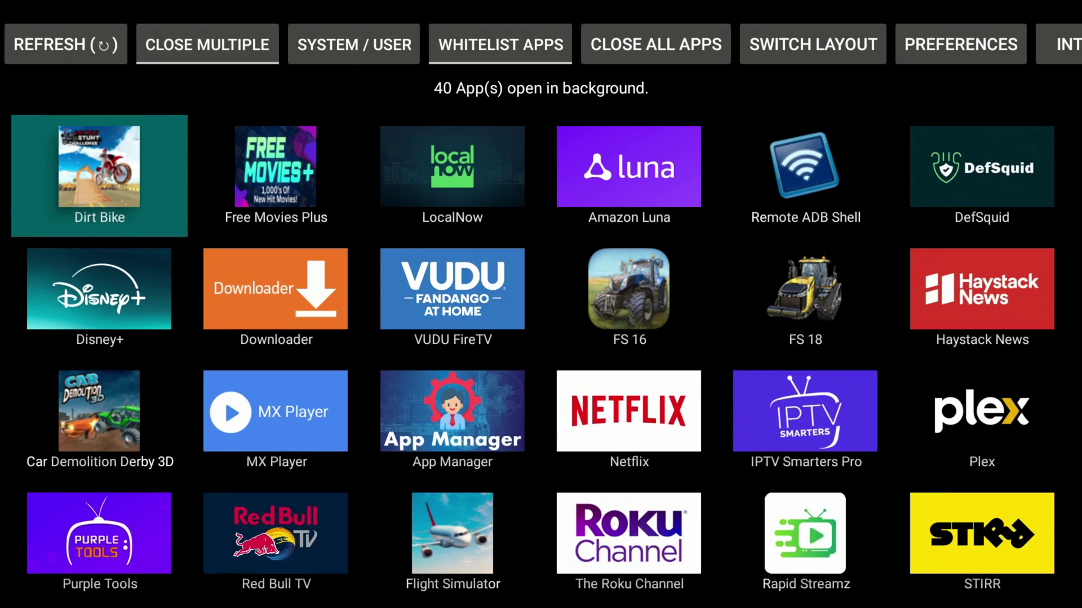
key(Up)
key(Right)
key(Right)
key(Right)
key(Right)
key(Return)
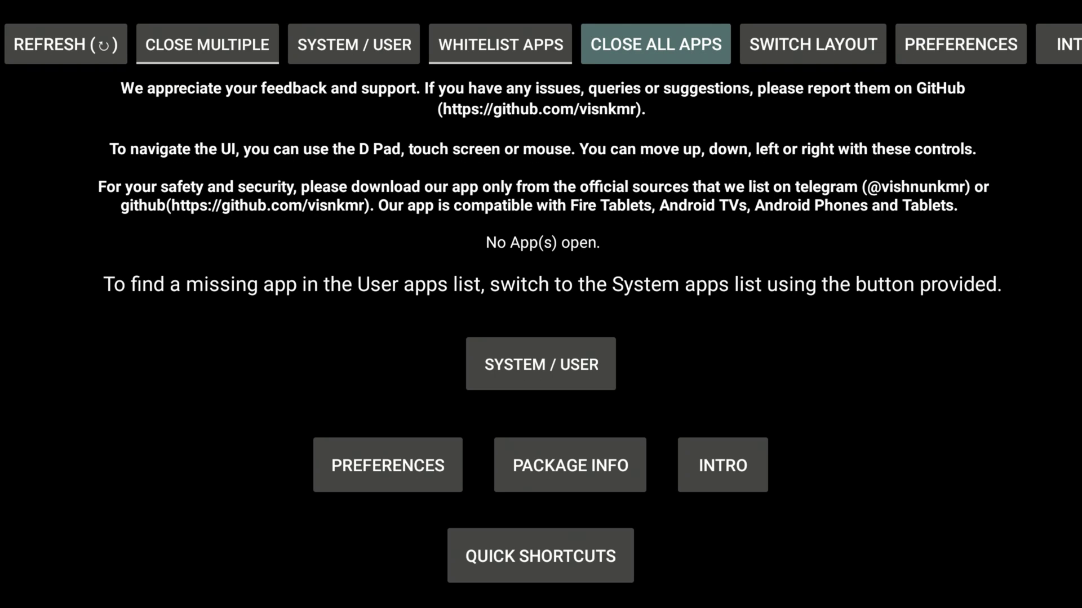
key(Left)
key(Left)
key(Left)
key(Left)
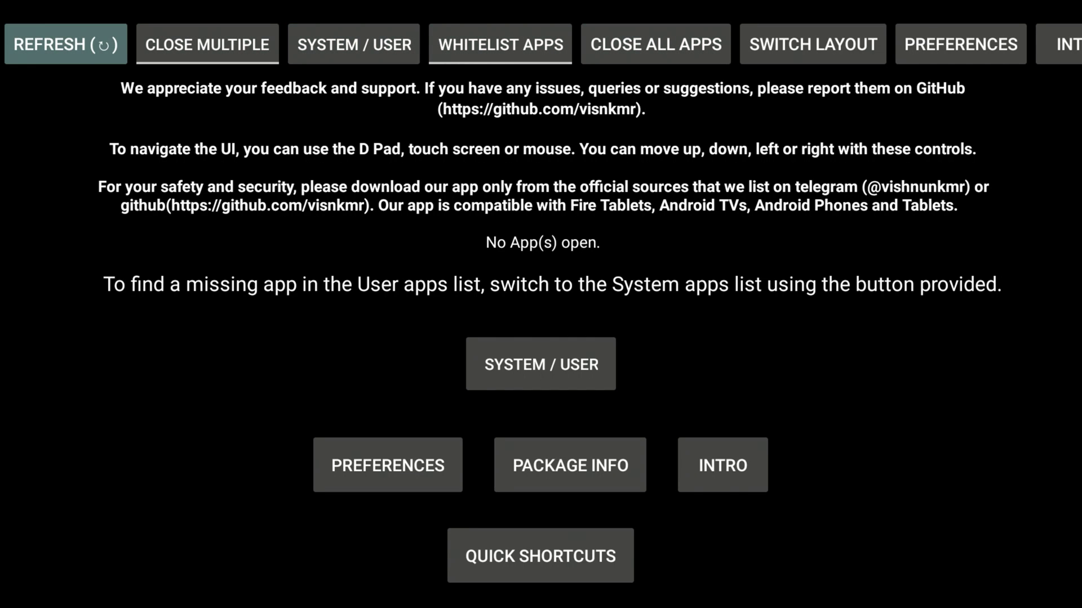
key(Return)
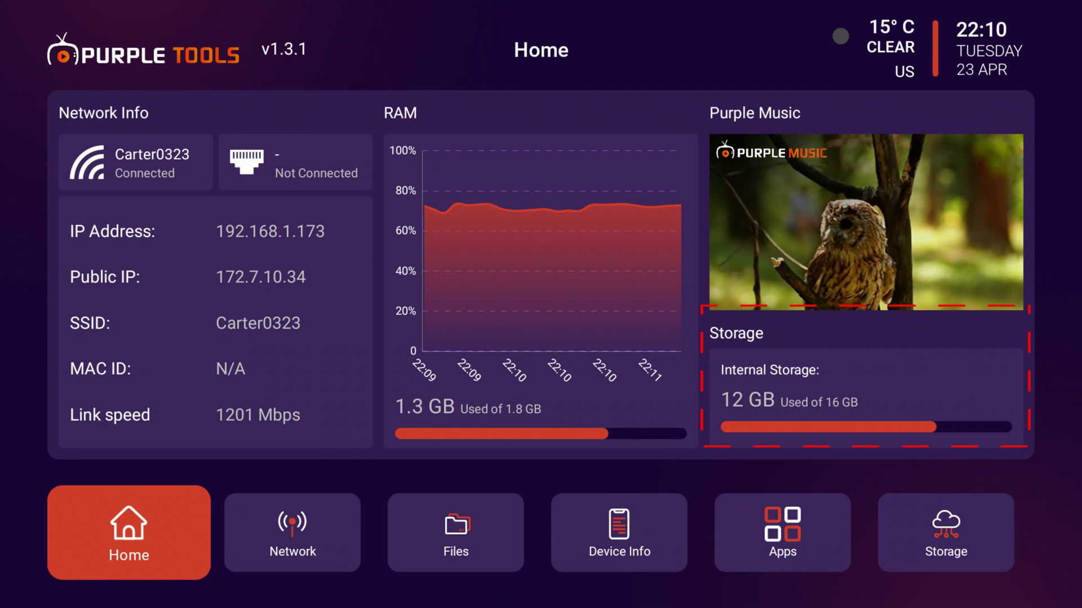
Review the Home dashboard's network, RAM and storage details, including the 1201 Mbps link speed
key(Right)
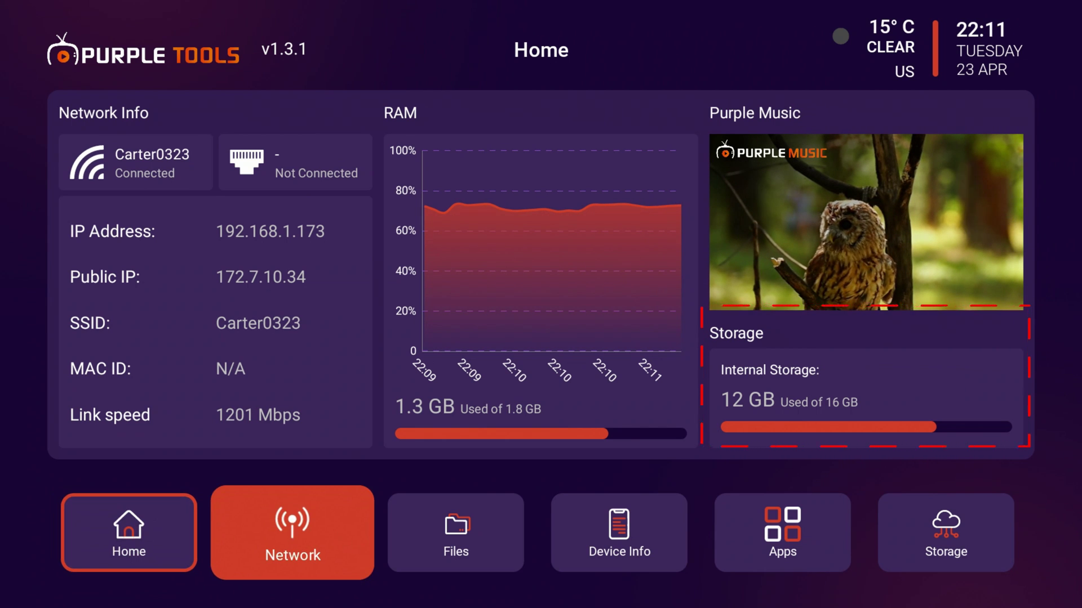
key(Left)
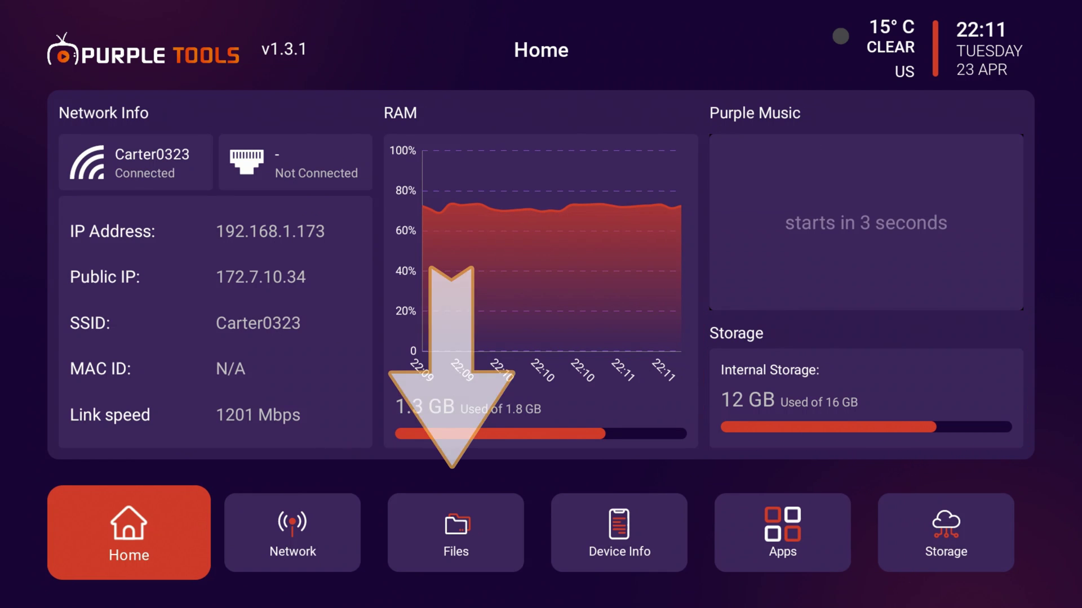
key(Right)
key(Right)
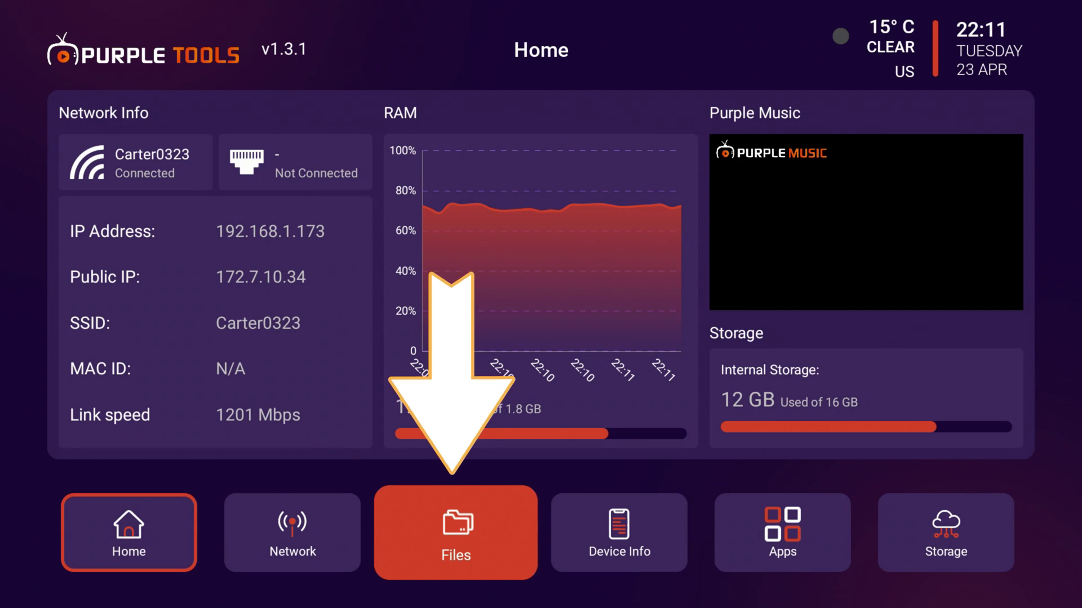
Open the file manager and preview the APKs and Images categories
key(Return)
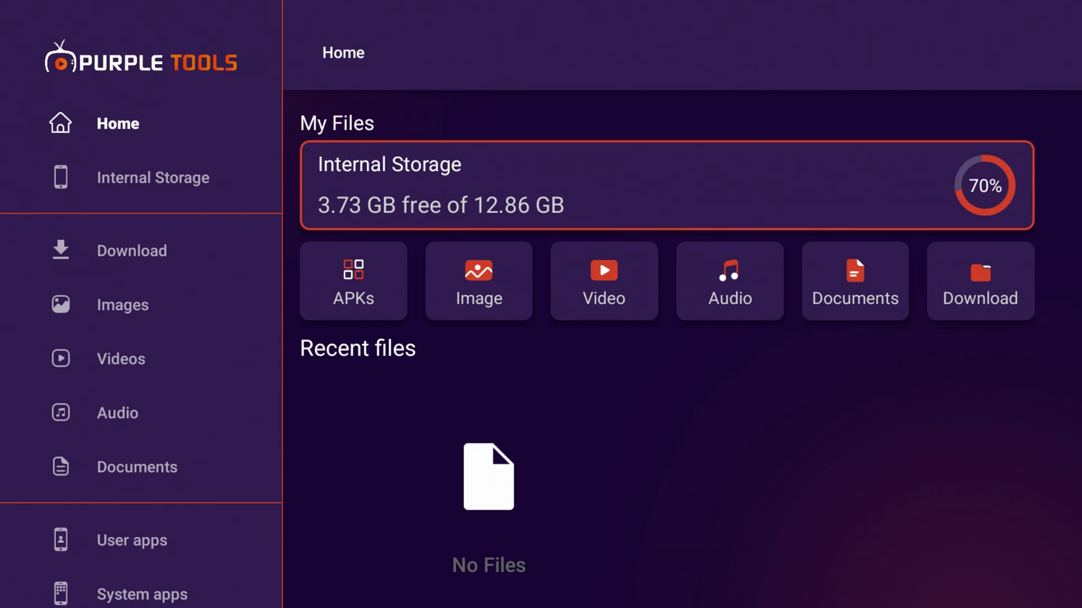
key(Down)
key(Left)
key(Left)
key(Left)
key(Return)
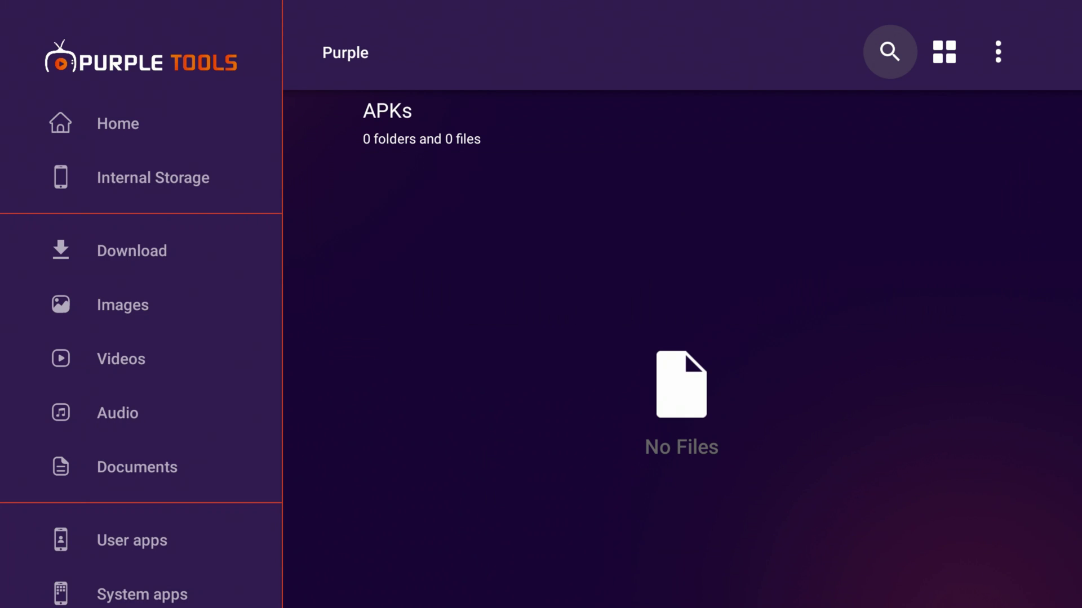
key(Escape)
key(Down)
key(Left)
key(Left)
key(Return)
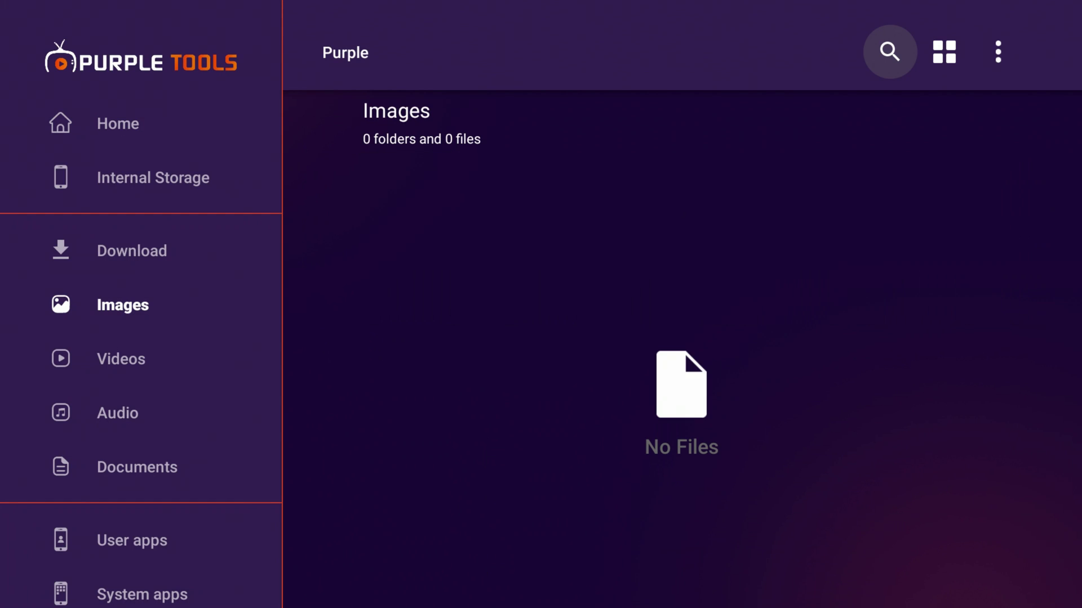
key(Escape)
Open Internal Storage and scroll through its folders to APKTime
key(Right)
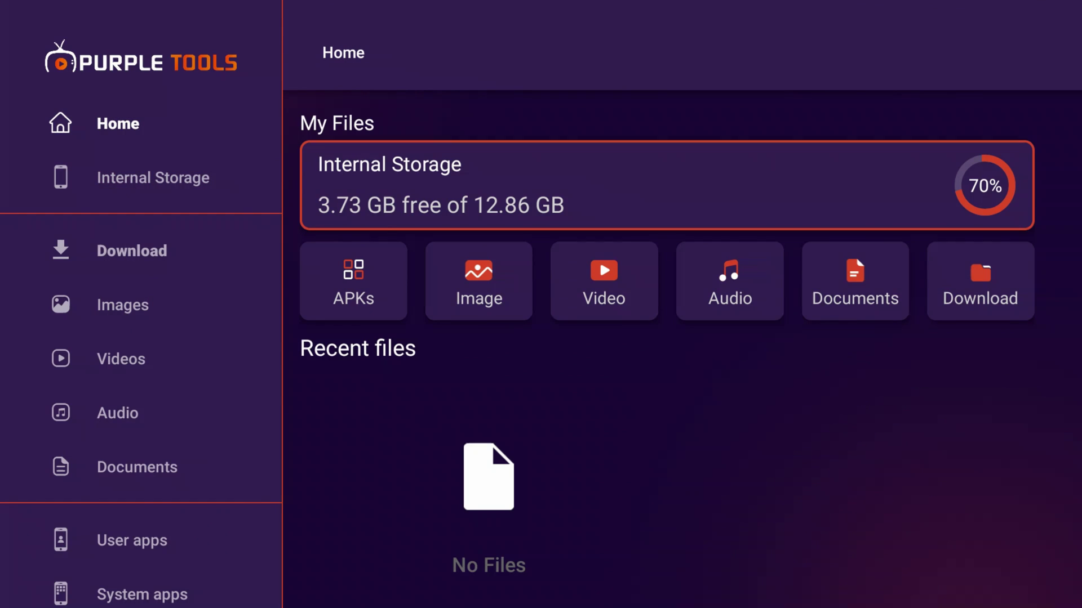
key(Return)
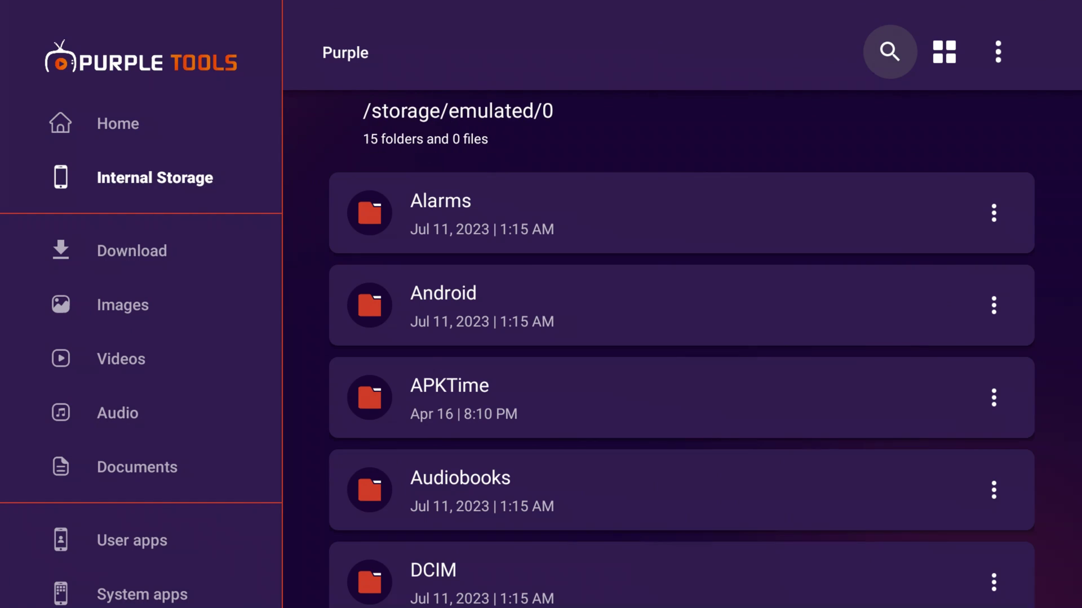
key(Right)
key(Down)
key(Down)
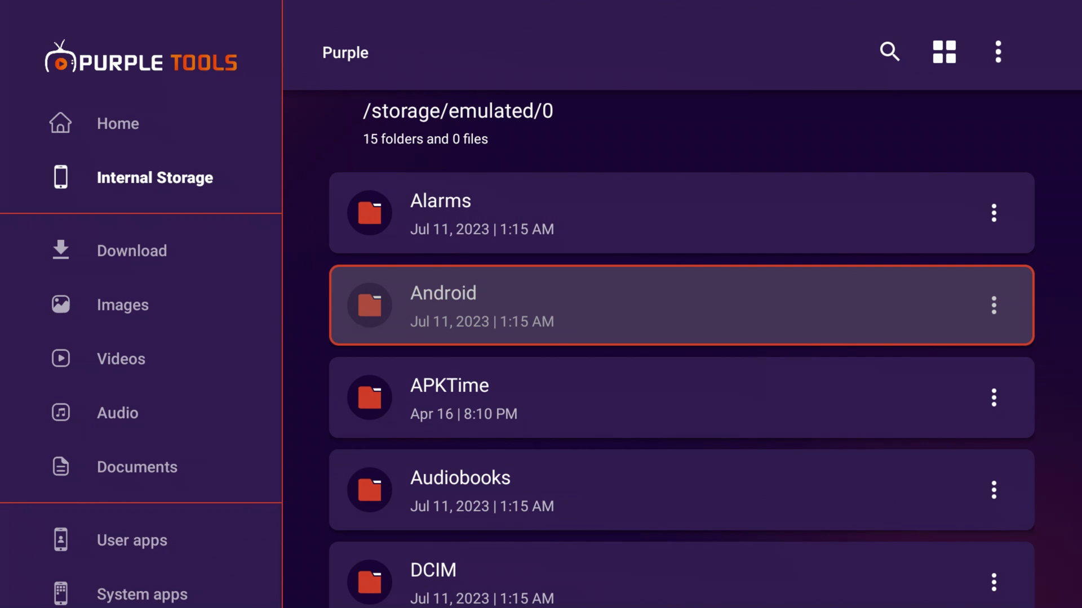
key(Up)
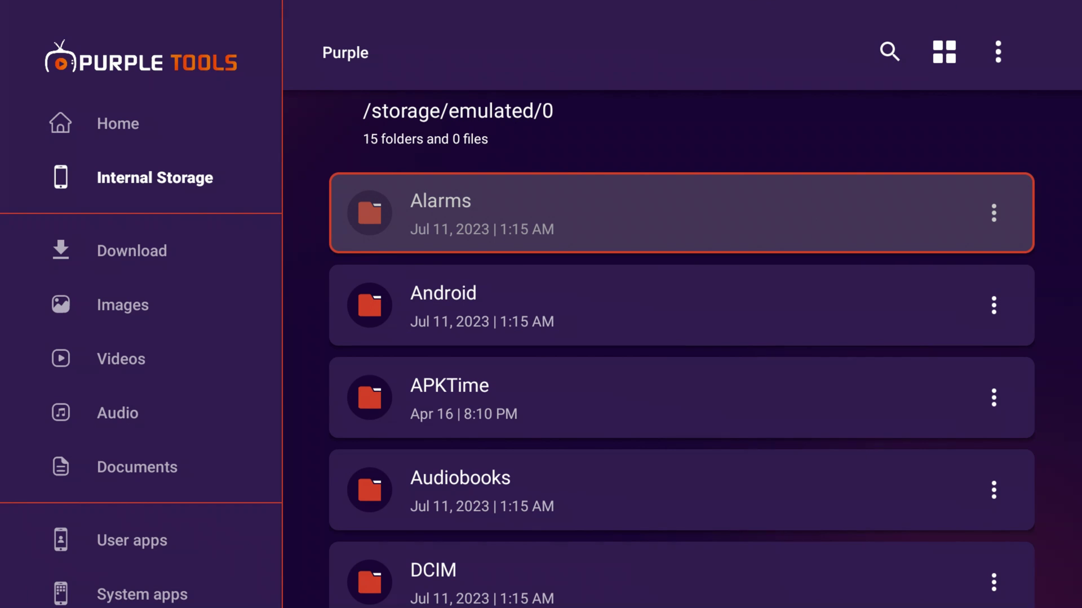
key(Down)
key(Down)
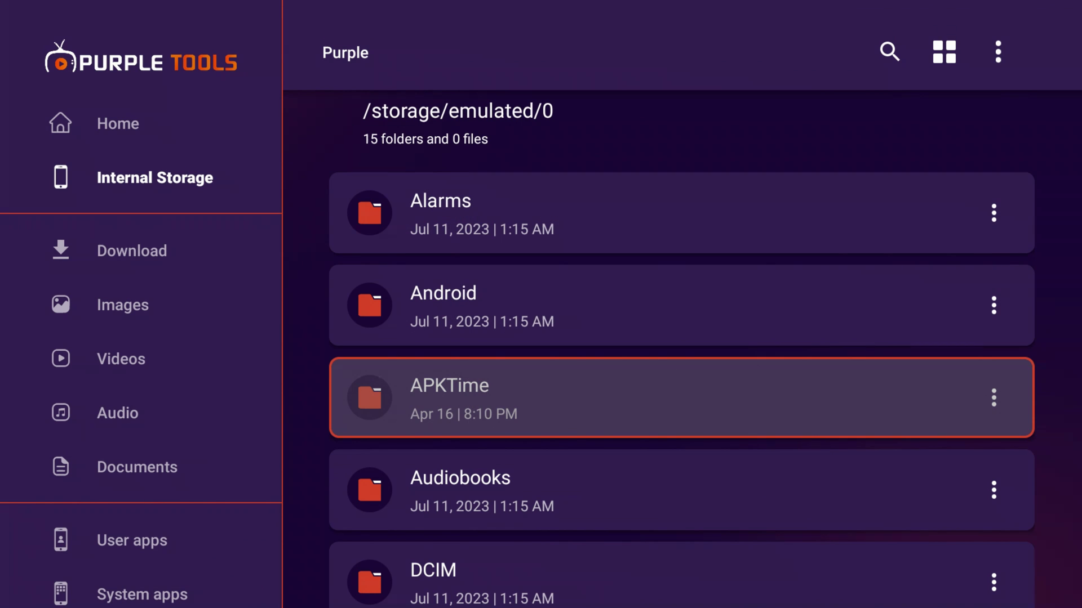
key(Down)
key(Down)
key(Down)
key(Down)
key(Up)
key(Up)
key(Up)
key(Up)
key(Up)
key(Down)
key(Down)
key(Down)
key(Down)
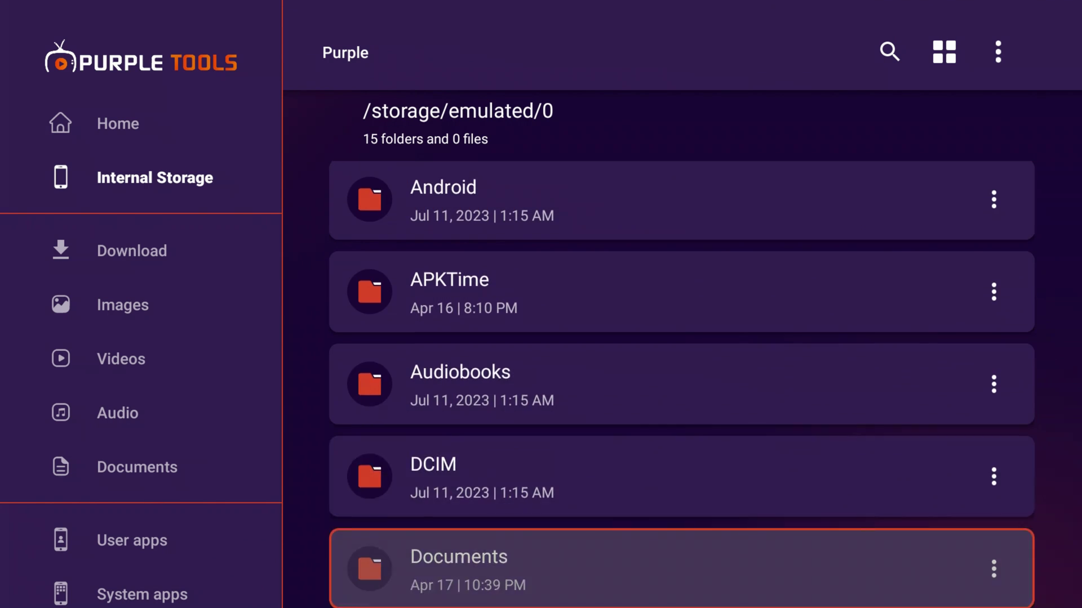
key(Down)
key(Down)
key(Down)
key(Down)
key(Down)
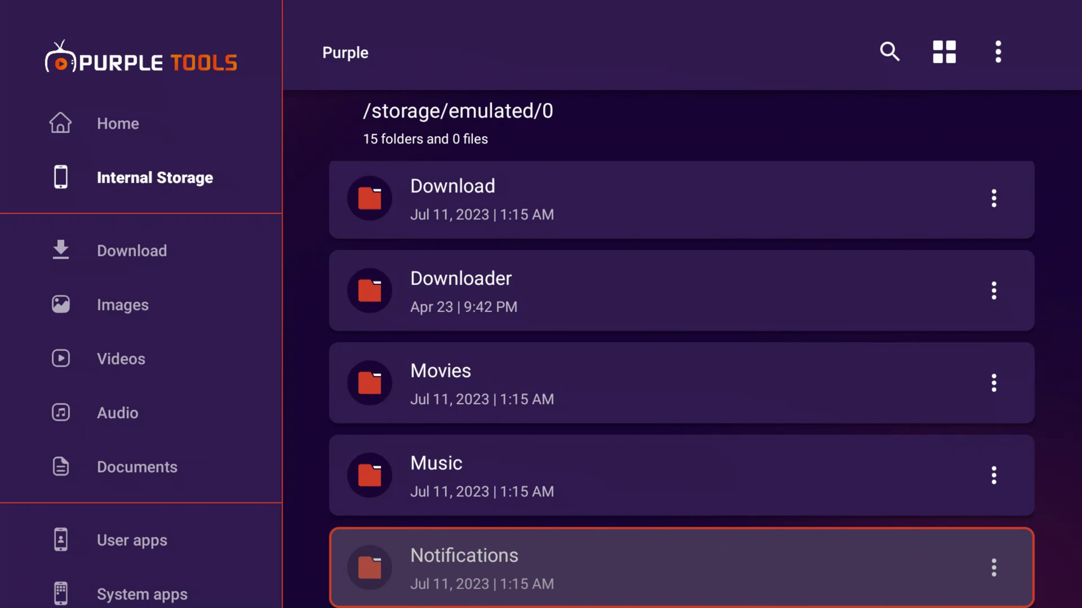
key(Down)
key(Down)
key(Down)
key(Down)
key(Up)
key(Up)
key(Up)
key(Up)
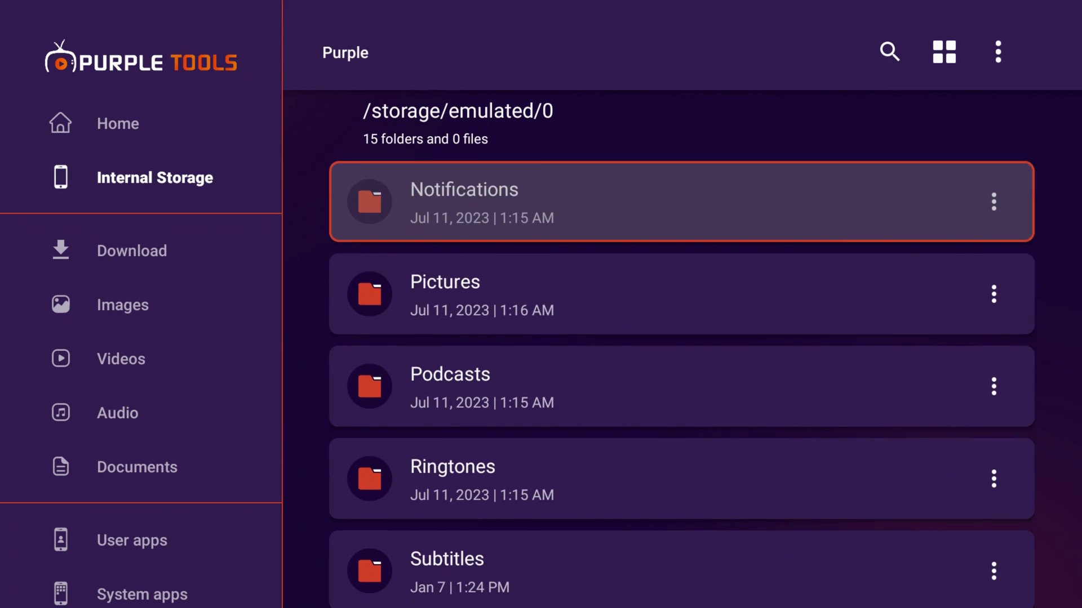
key(Up)
key(Up)
key(Up)
key(Up)
key(Up)
key(Up)
key(Up)
key(Up)
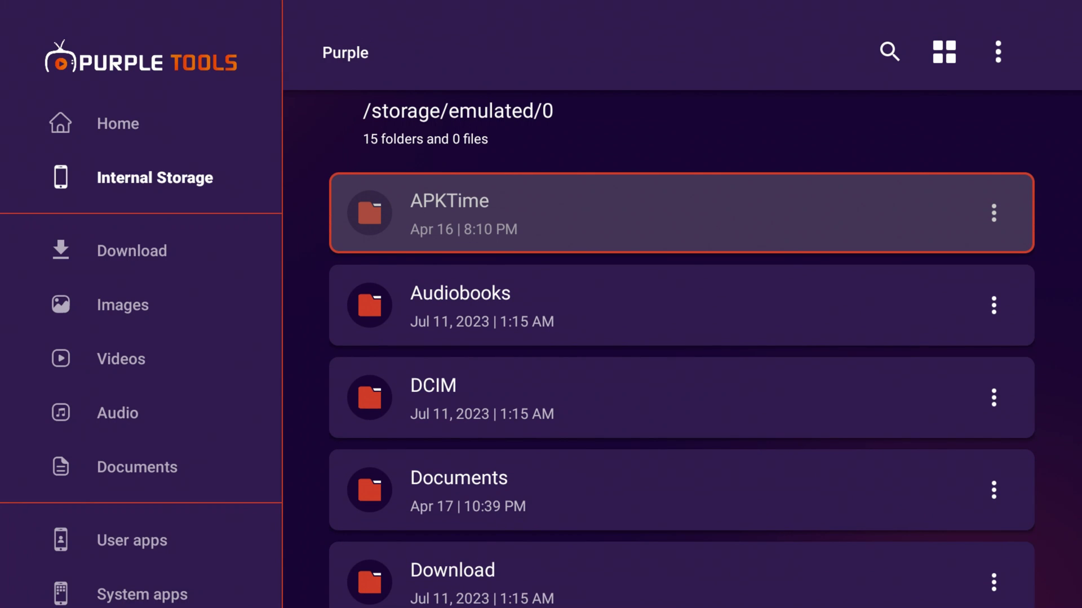
Open APKTime and its empty Rapid Streamz folder, then return to APKTime
key(Return)
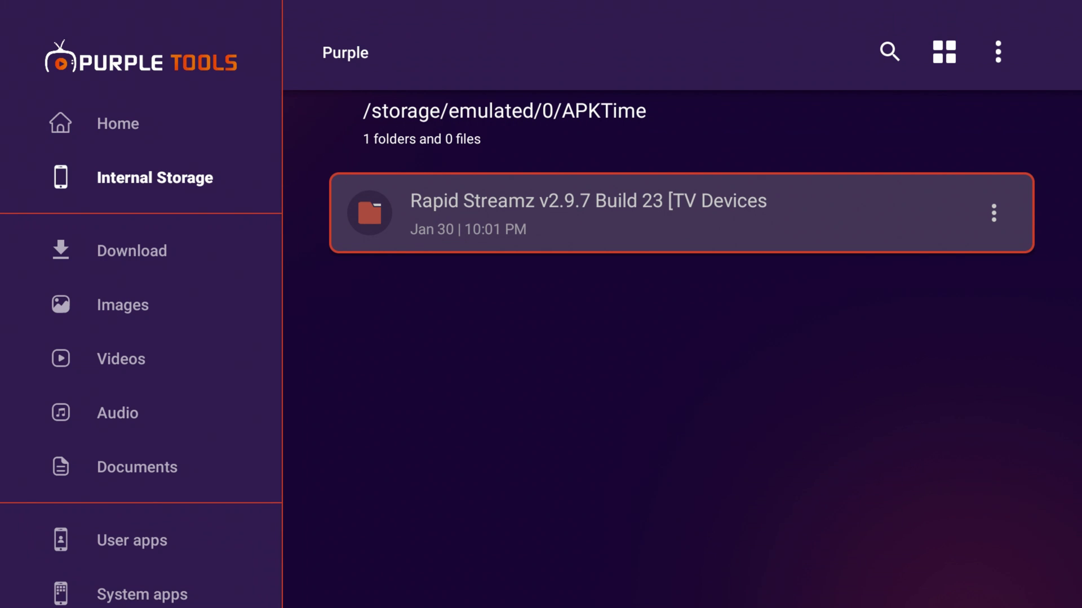
key(Return)
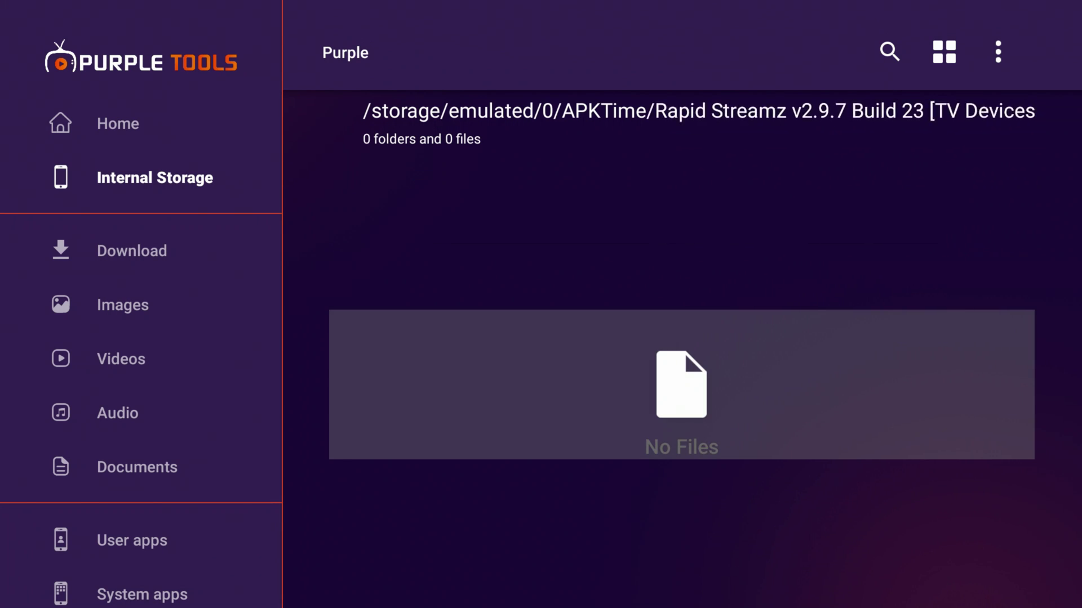
key(Escape)
Permanently delete the Rapid Streamz folder from APKTime and return to internal storage
key(Return)
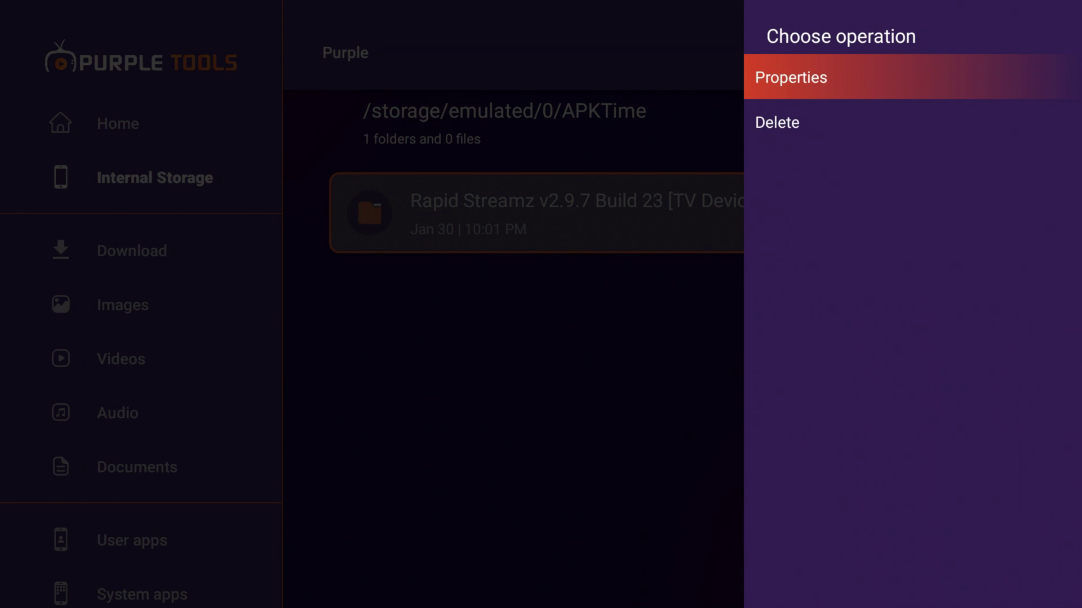
key(Down)
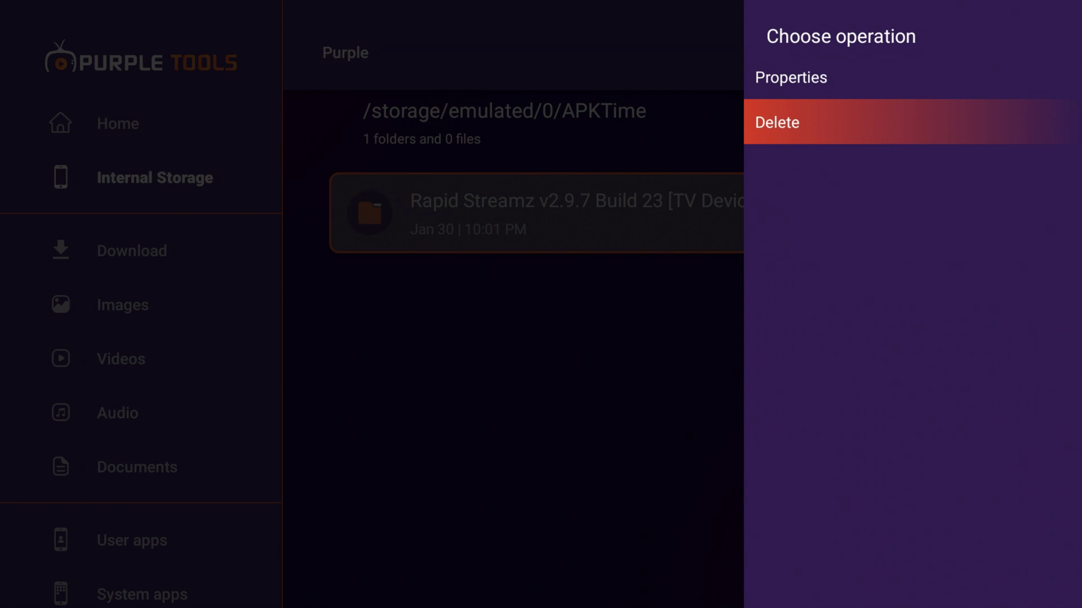
key(Return)
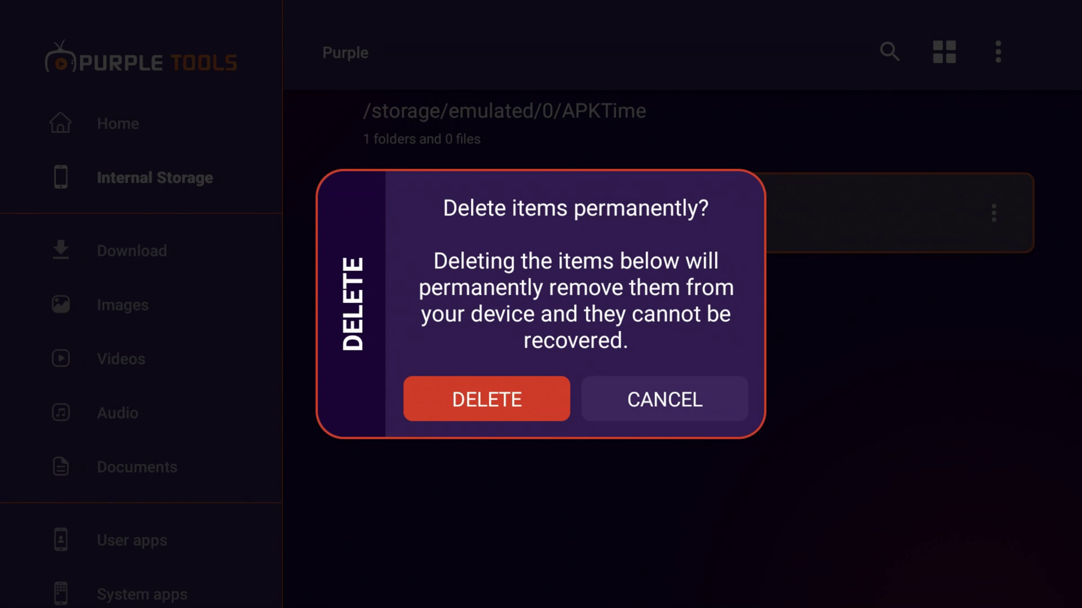
key(Return)
key(Escape)
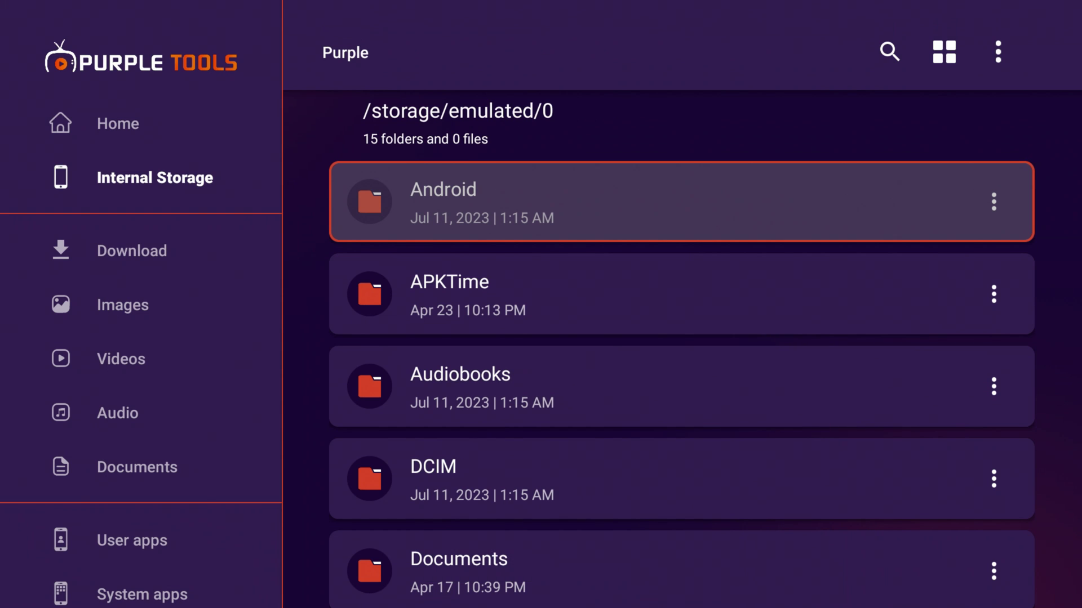
Leave the file manager for the home dashboard and move to Device Info
key(Down)
key(Down)
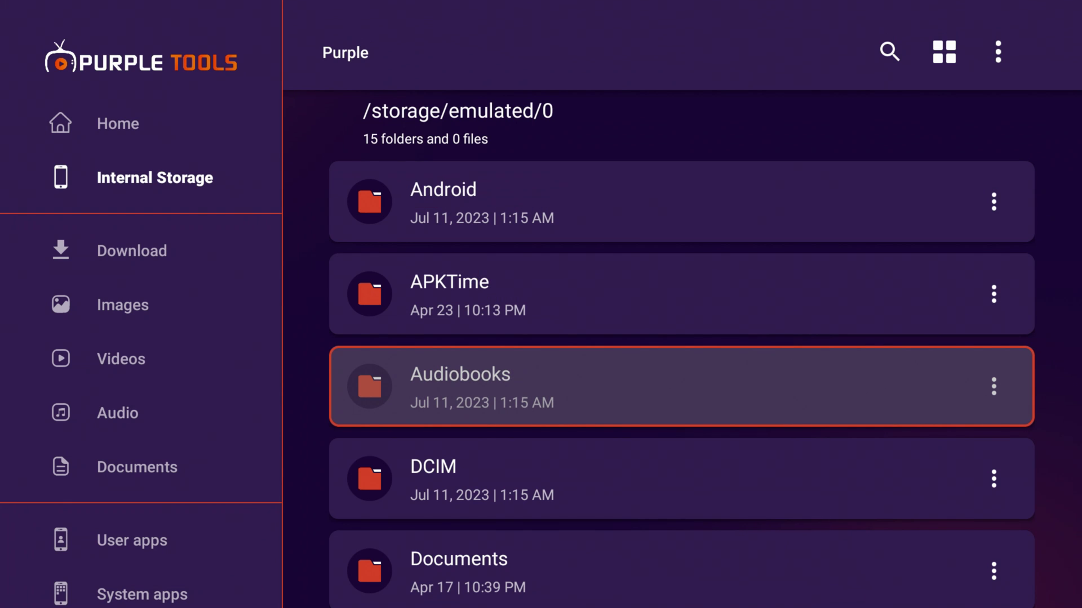
key(Left)
key(Escape)
key(Right)
View the Device Info page, then browse the grid of installed apps
key(Return)
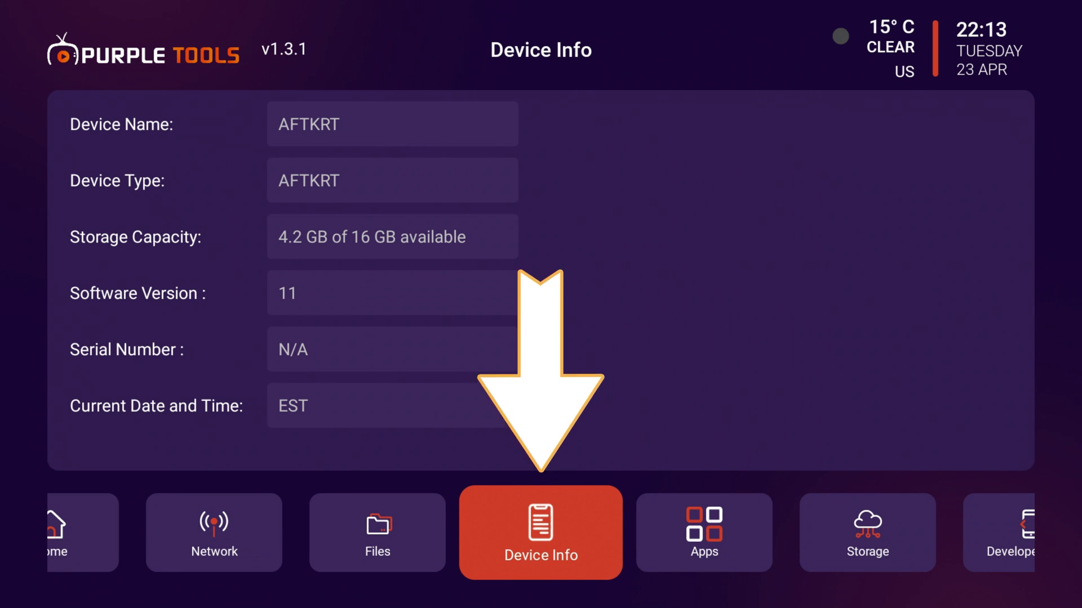
key(Right)
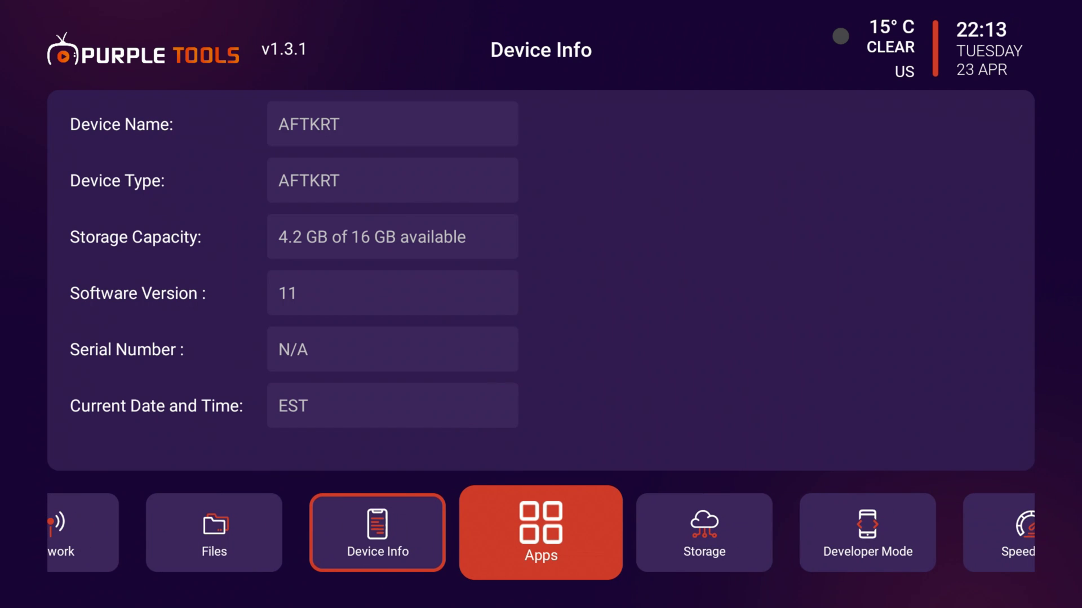
key(Return)
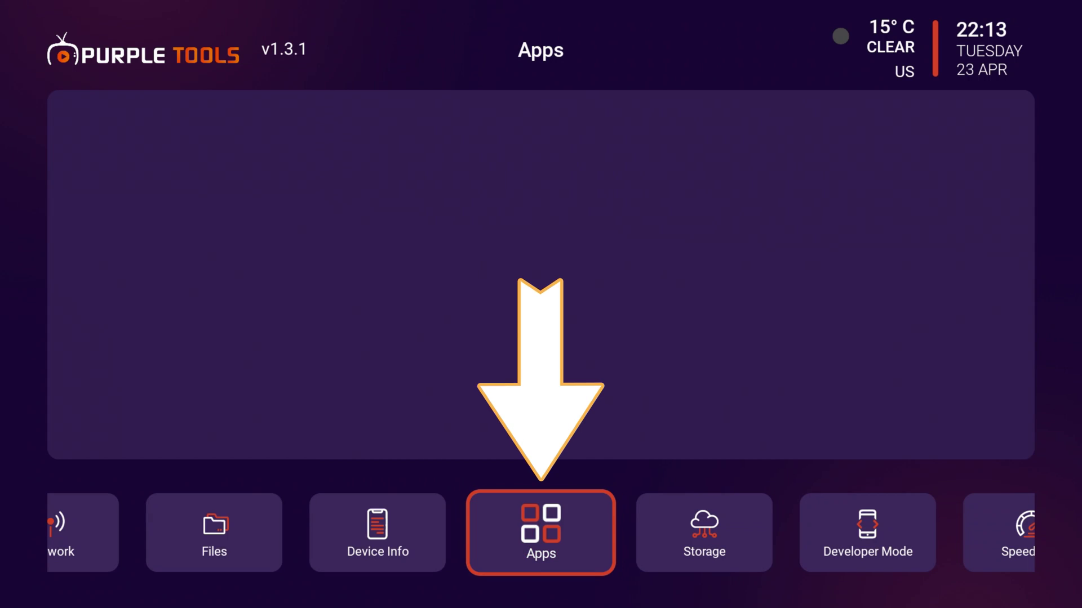
key(Down)
key(Down)
key(Down)
key(Down)
key(Down)
key(Down)
key(Down)
key(Down)
key(Down)
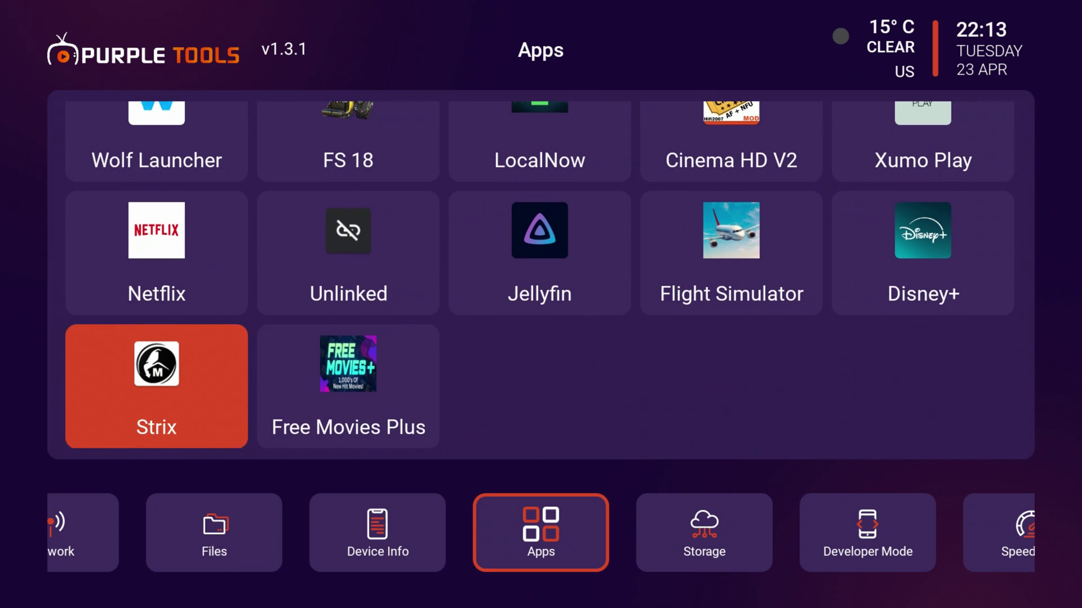
key(Up)
key(Up)
key(Up)
key(Up)
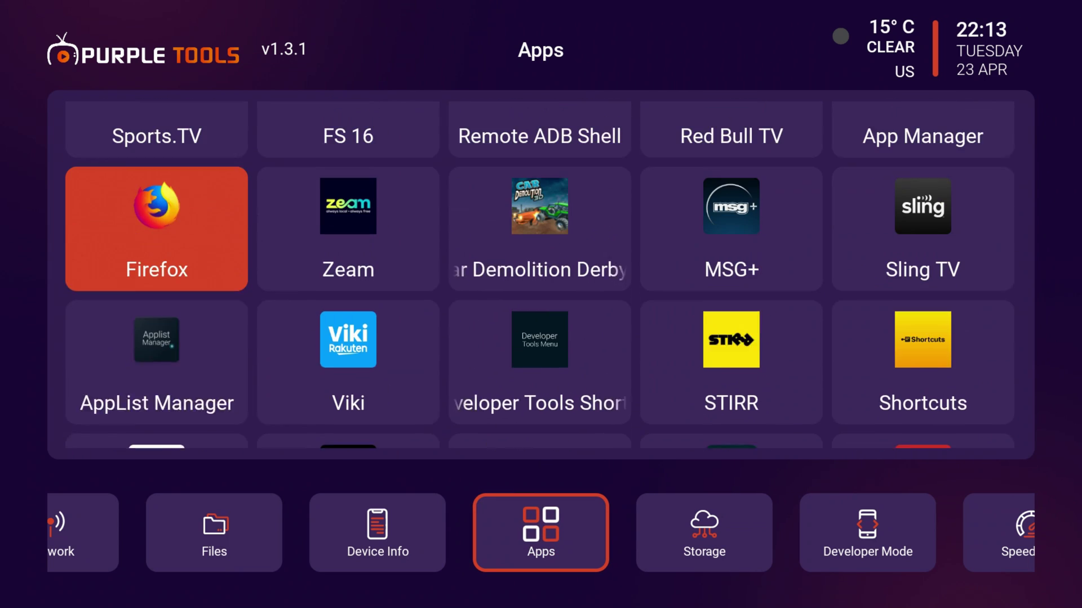
key(Up)
key(Up)
key(Right)
key(Right)
key(Up)
key(Escape)
key(Right)
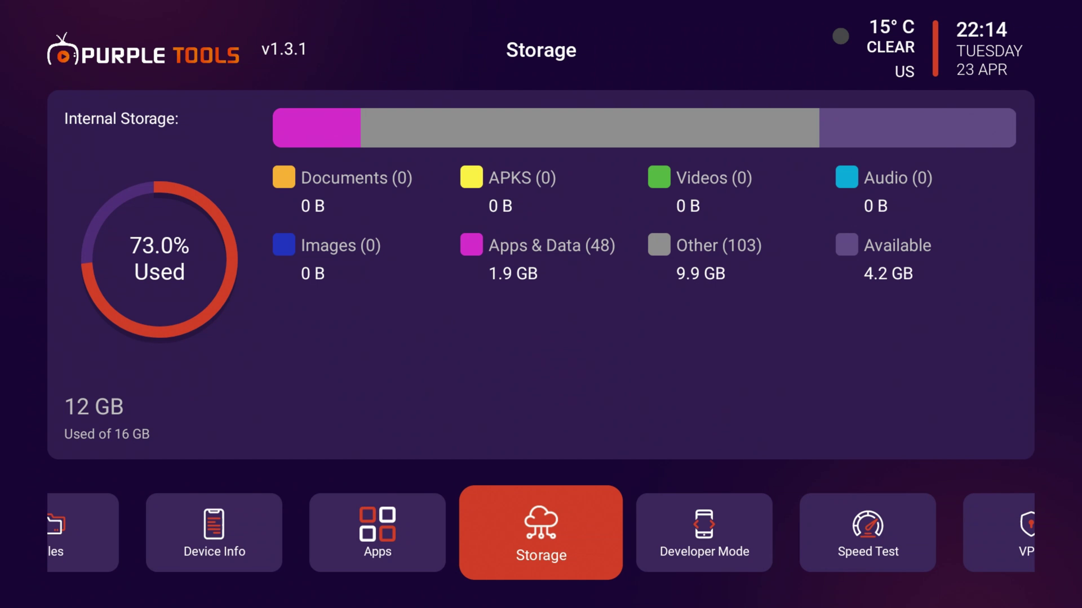
Check Developer Mode (ADB debugging ON) and view Fire TV's unknown-sources option
key(Escape)
key(Right)
key(Right)
key(Right)
key(Right)
key(Right)
key(Right)
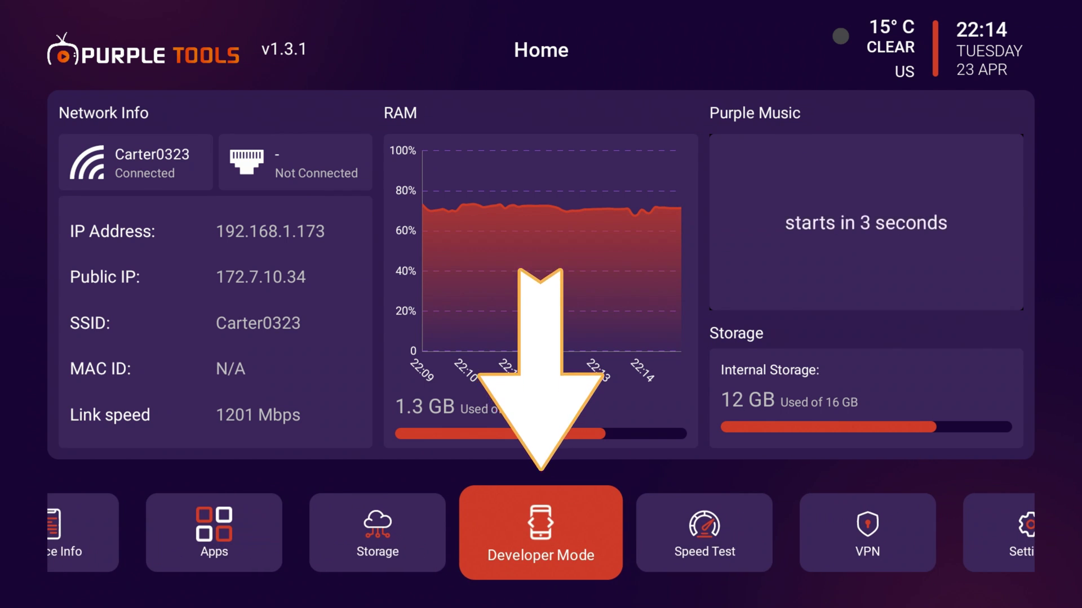
key(Return)
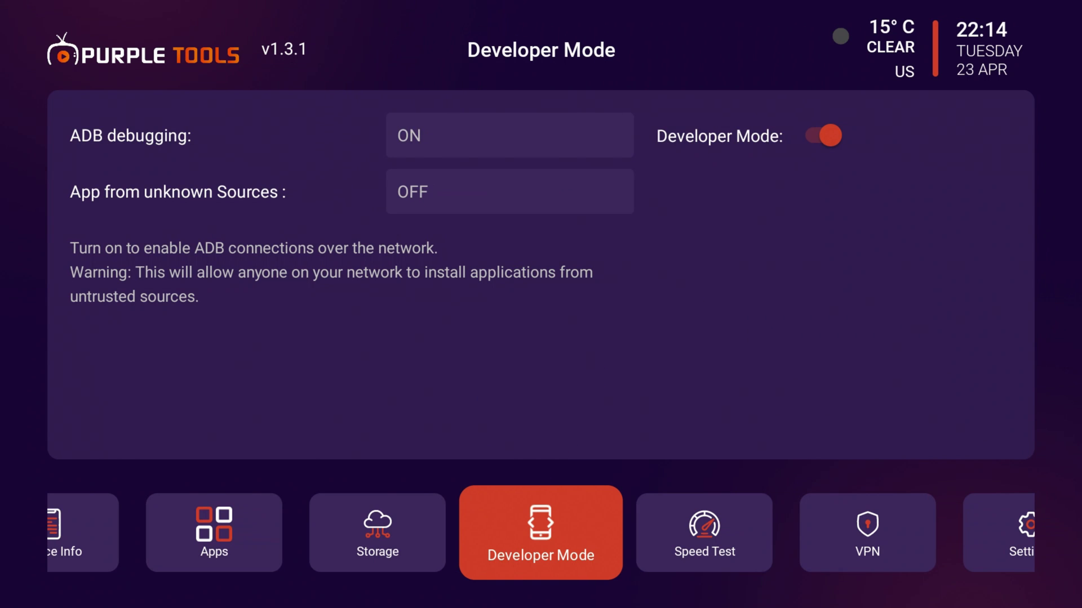
key(Up)
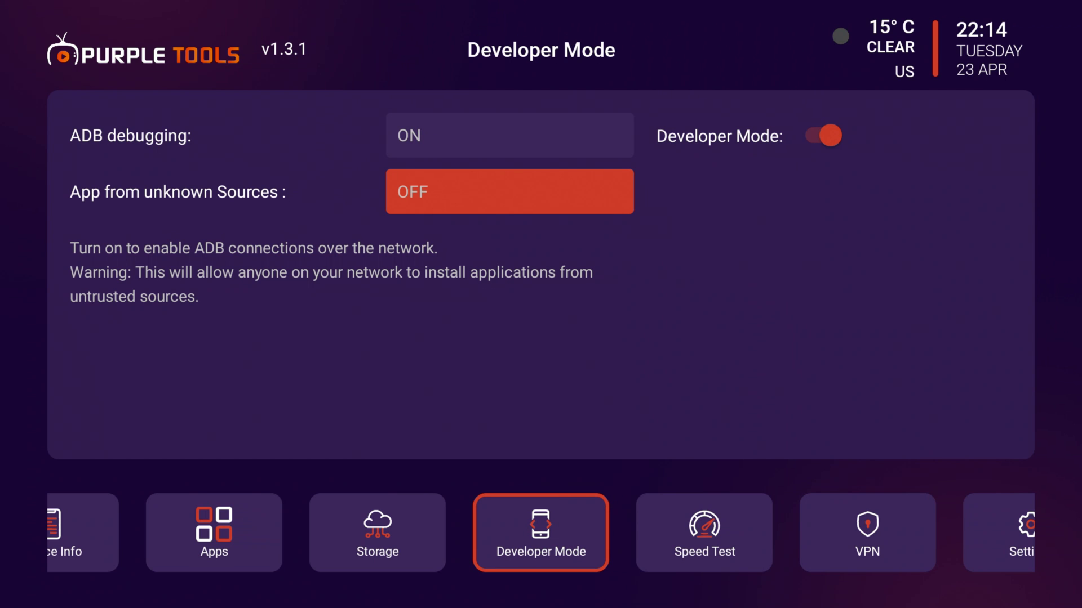
key(Return)
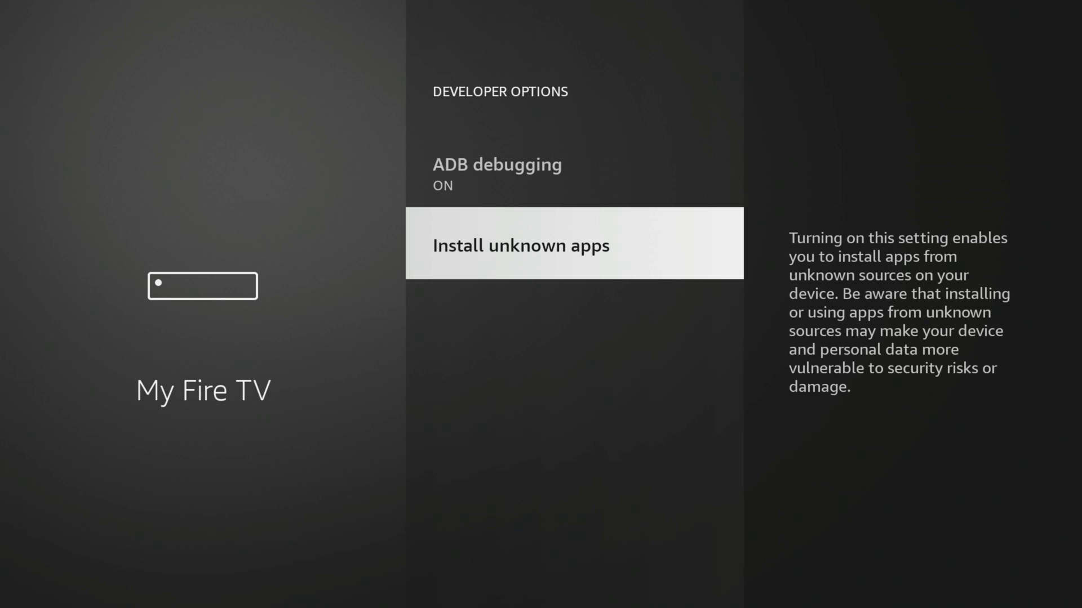
key(Escape)
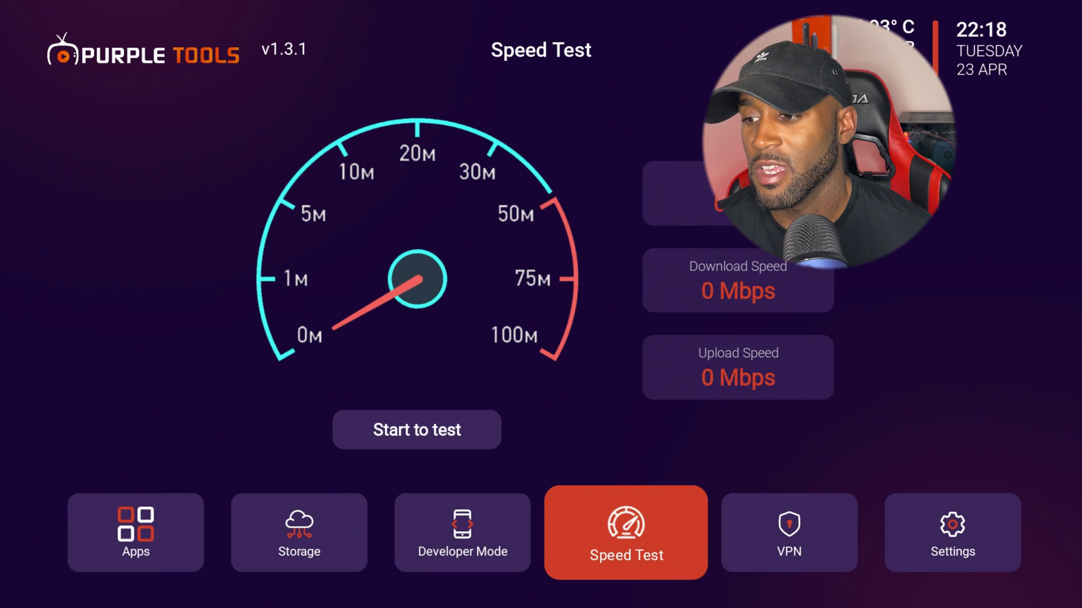
key(Up)
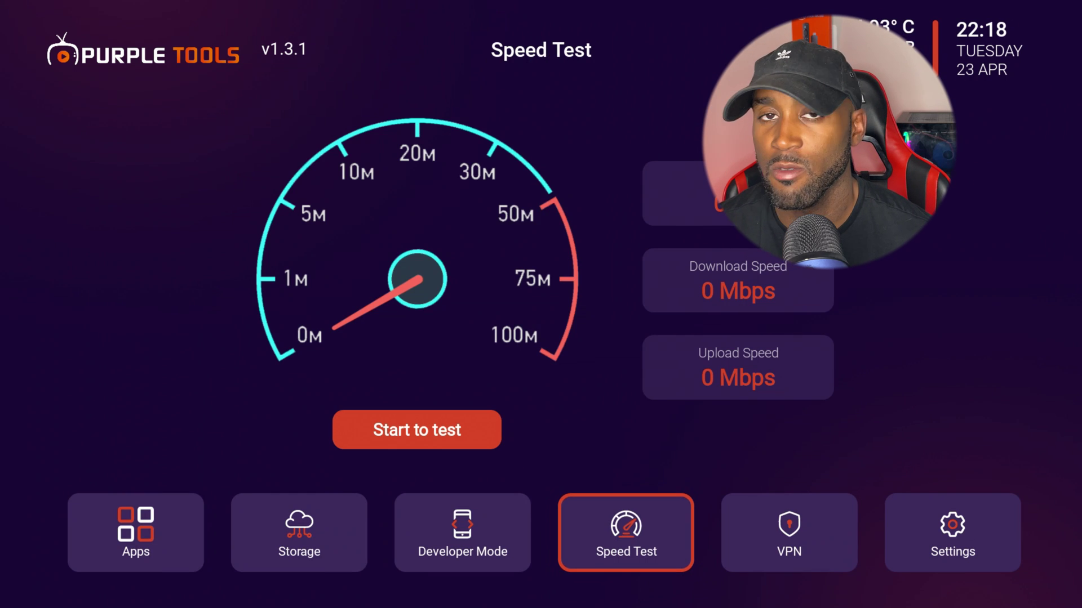
key(Down)
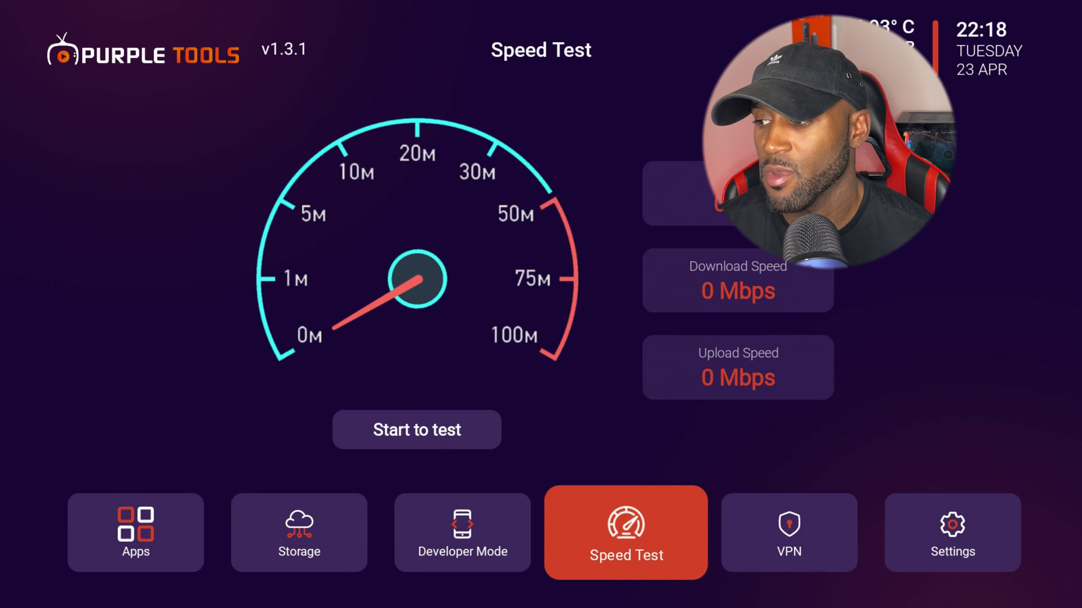
key(Right)
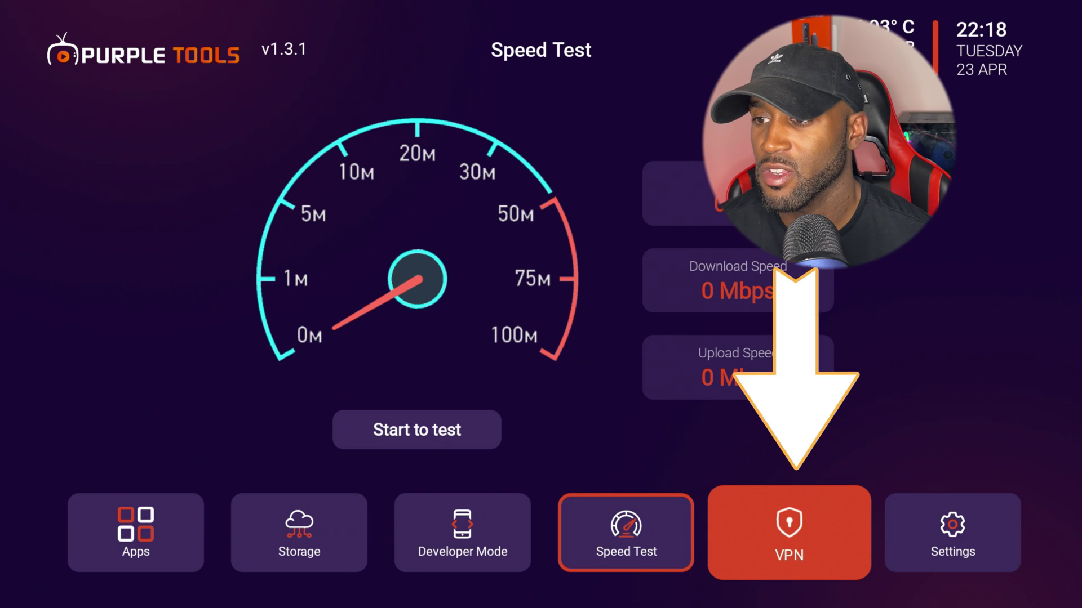
key(Return)
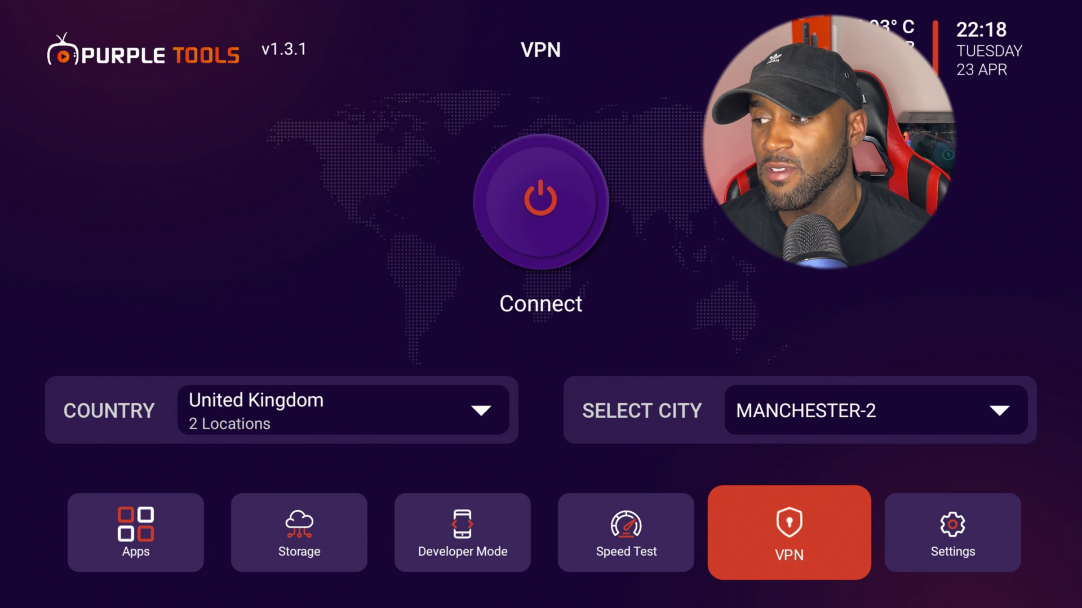
key(Up)
key(Left)
key(Return)
key(Down)
key(Down)
key(Down)
key(Down)
key(Down)
key(Down)
key(Down)
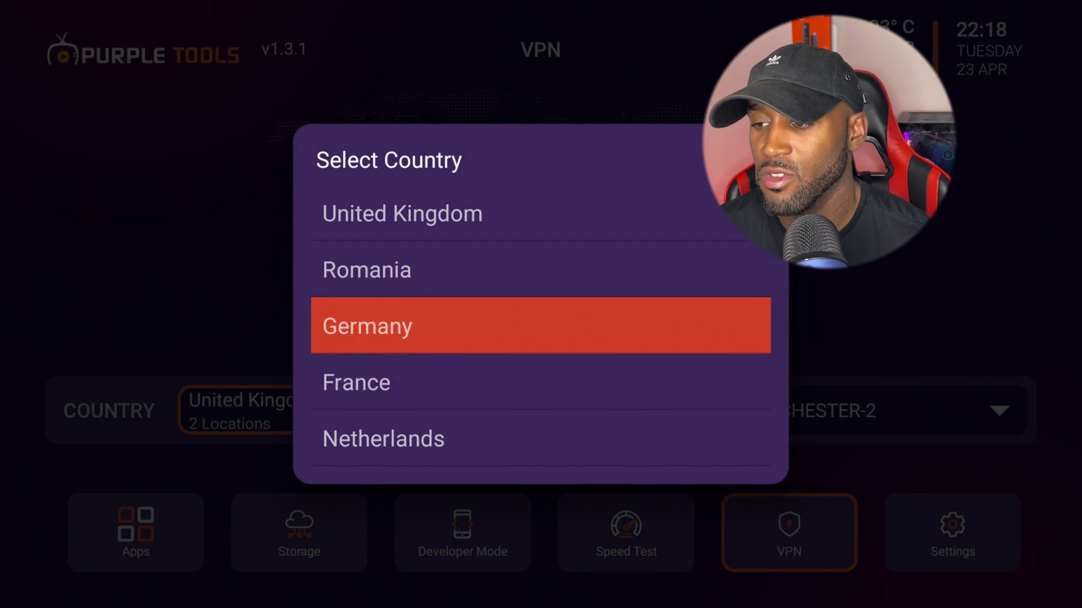
key(Up)
key(Up)
key(Up)
key(Up)
key(Up)
key(Up)
key(Up)
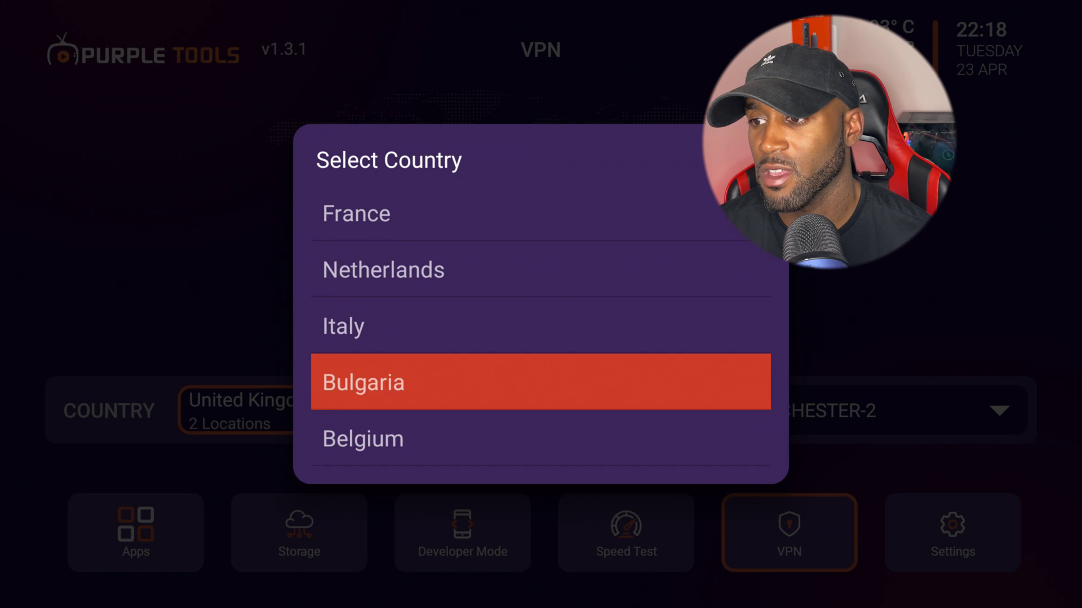
key(Down)
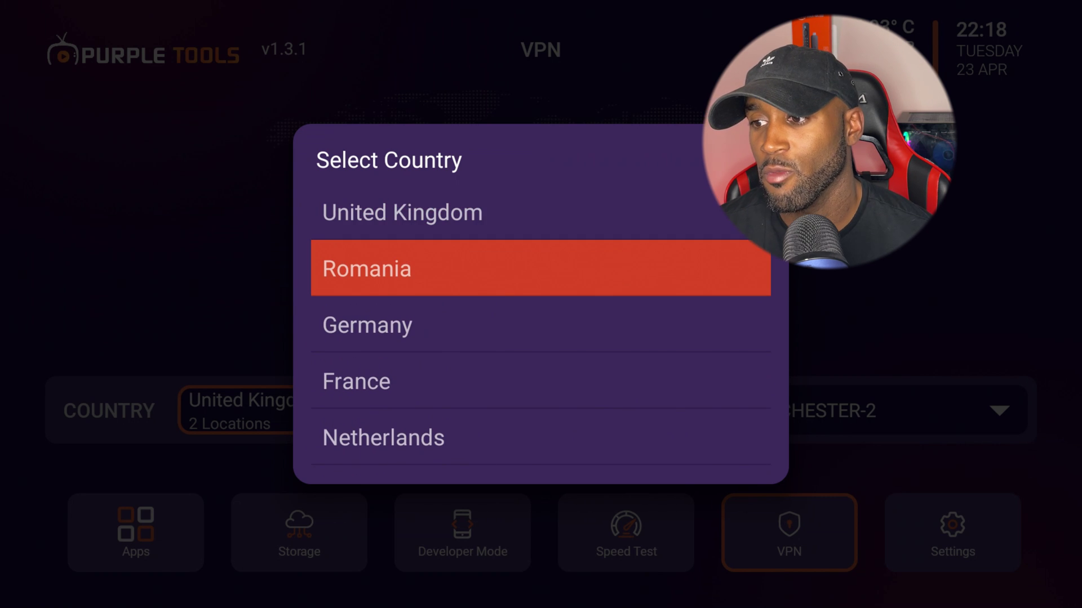
key(Down)
key(Down)
key(Down)
key(Down)
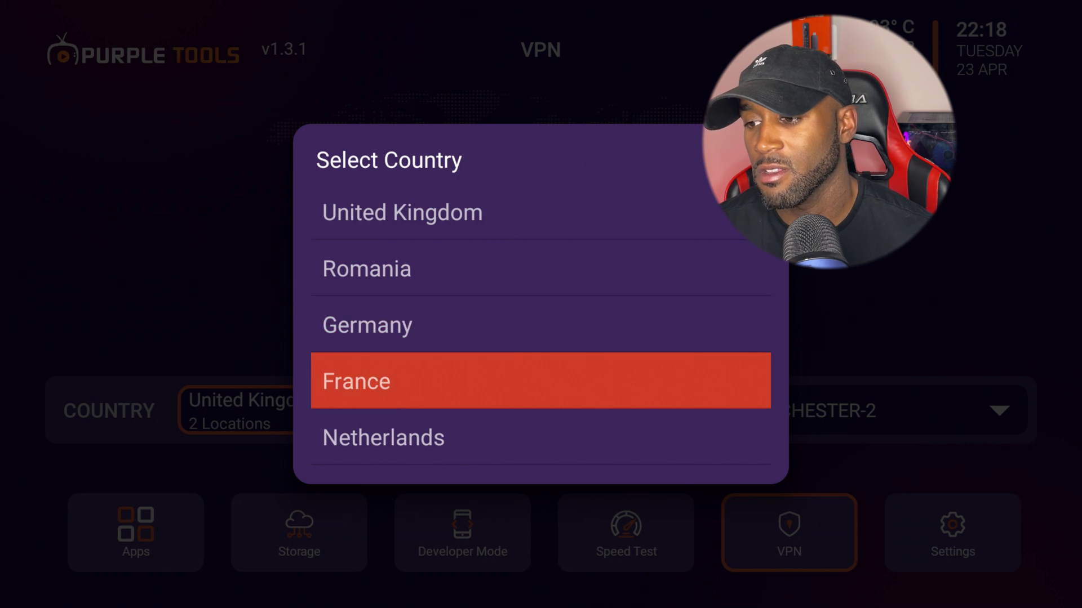
key(Down)
key(Down)
key(Down)
key(Down)
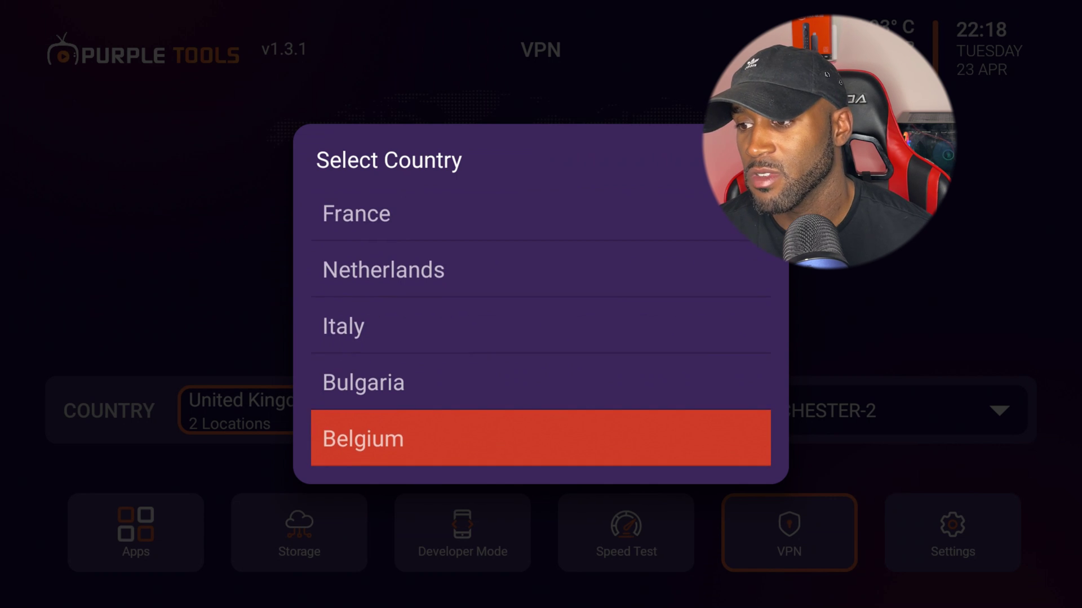
key(Down)
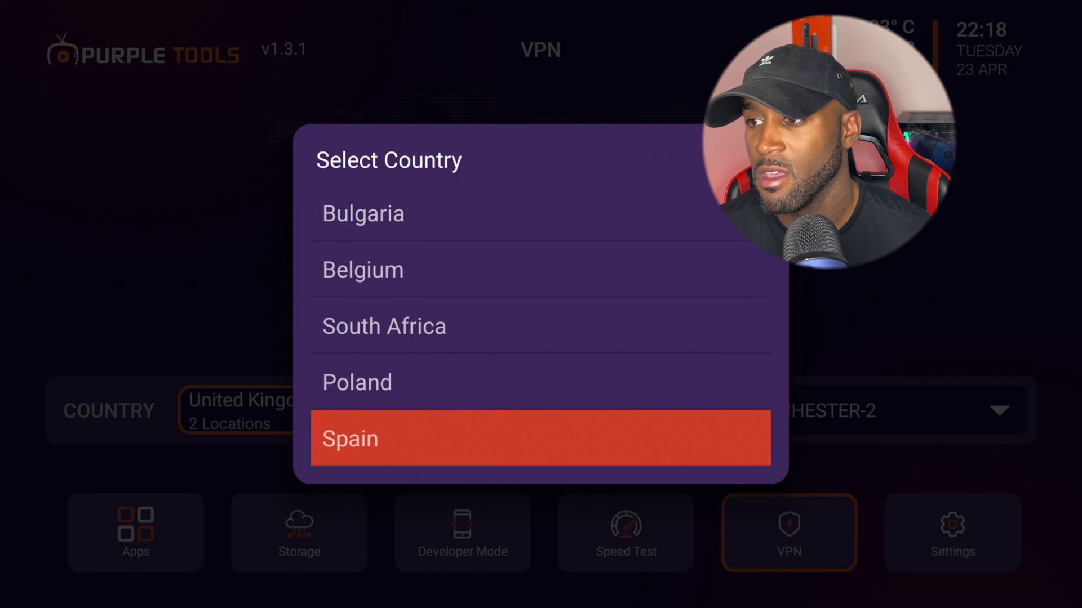
key(Return)
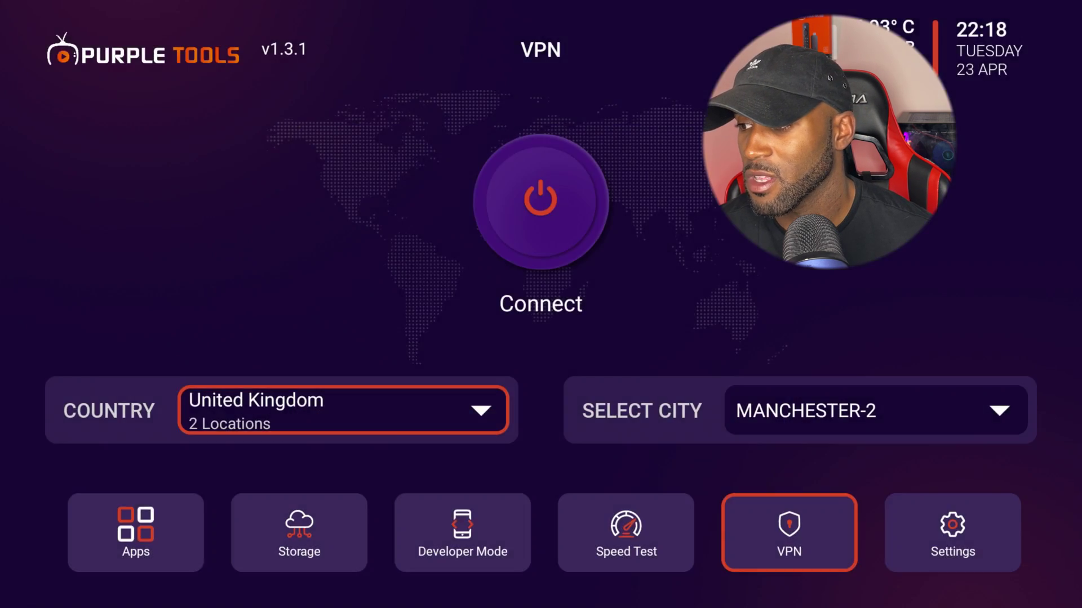
key(Right)
key(Return)
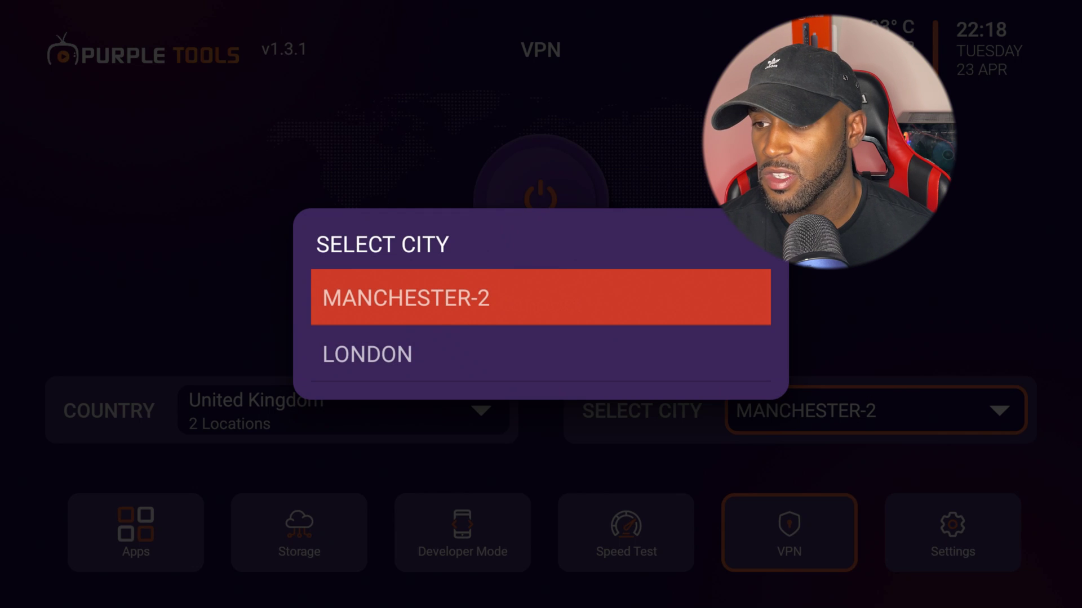
key(Down)
key(Up)
key(Down)
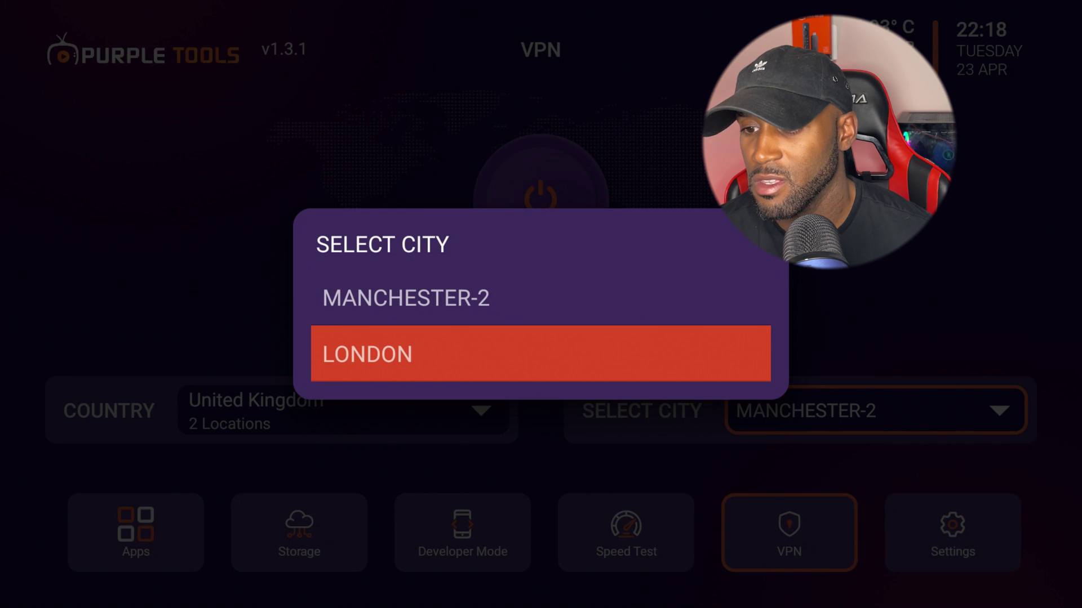
key(Escape)
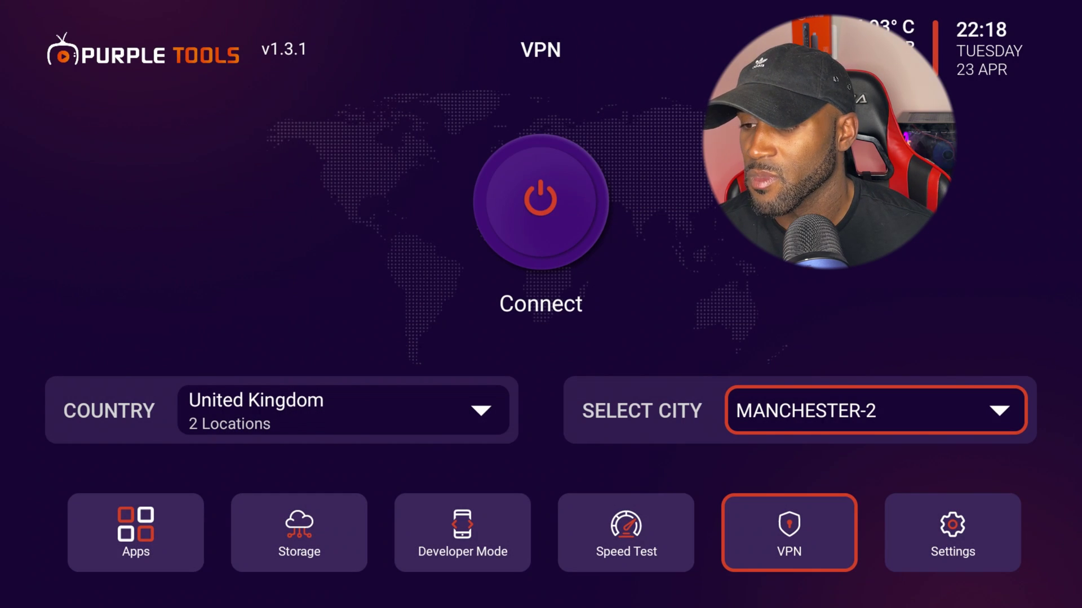
key(Down)
key(Up)
key(Left)
key(Return)
key(Down)
key(Down)
key(Down)
key(Down)
key(Down)
key(Down)
key(Down)
key(Down)
key(Down)
key(Down)
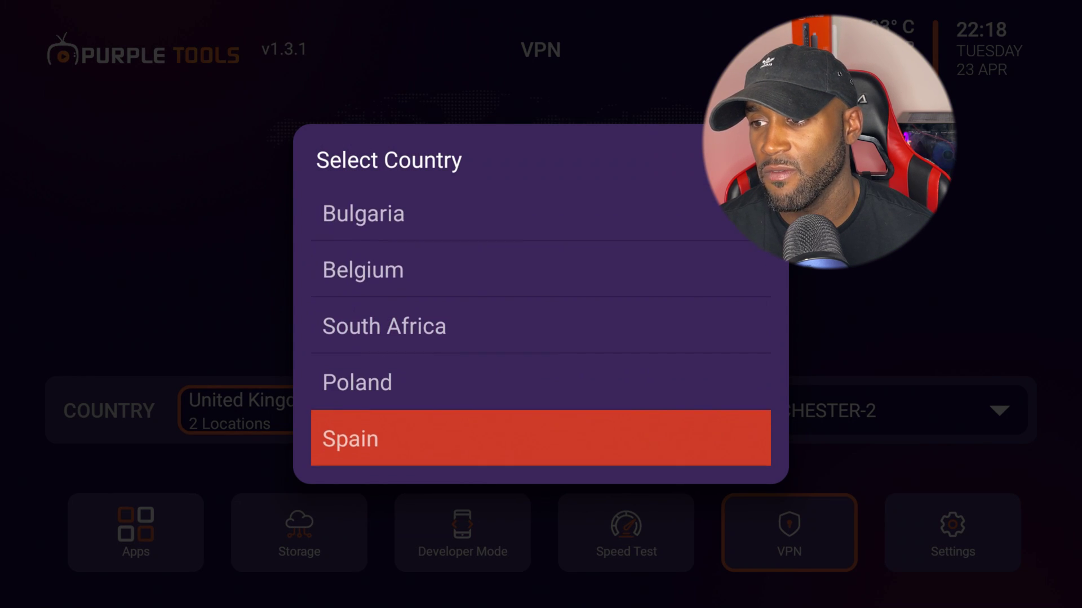
key(Up)
key(Up)
key(Up)
key(Up)
key(Up)
key(Up)
key(Up)
key(Up)
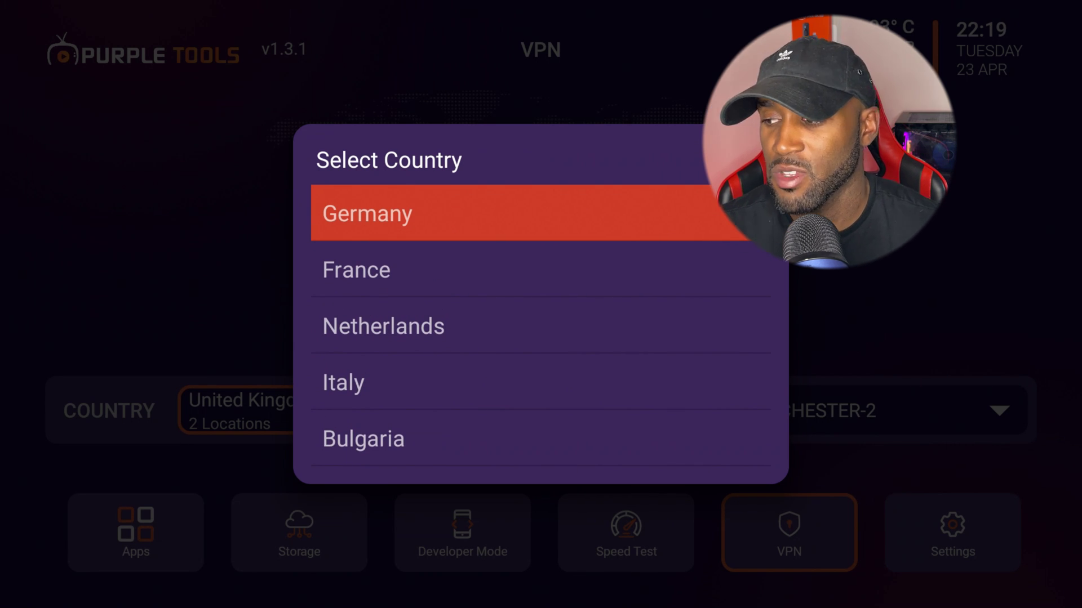
key(Escape)
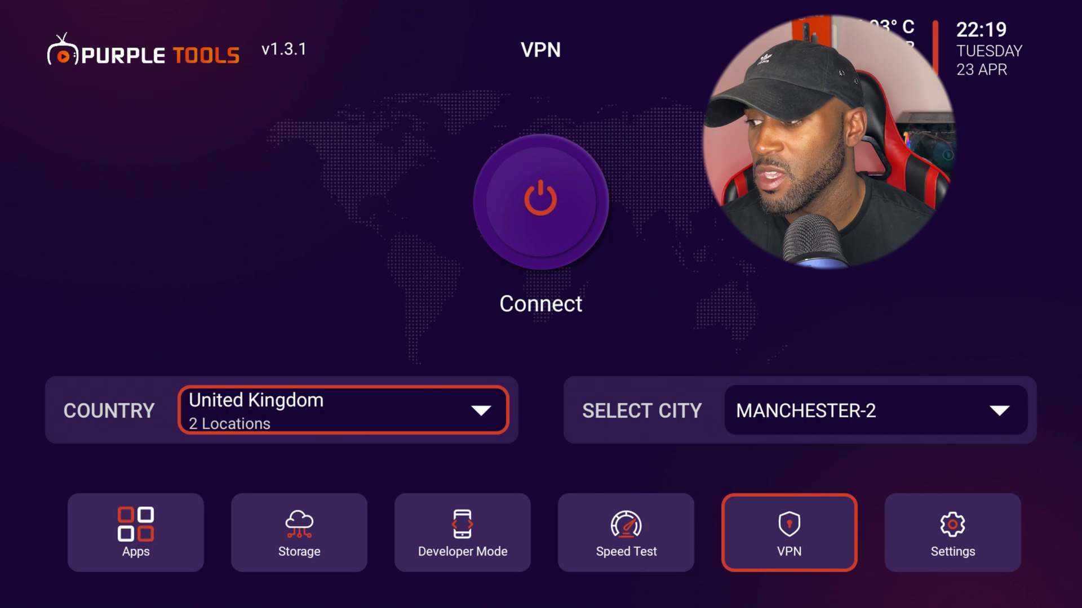
key(Right)
key(Down)
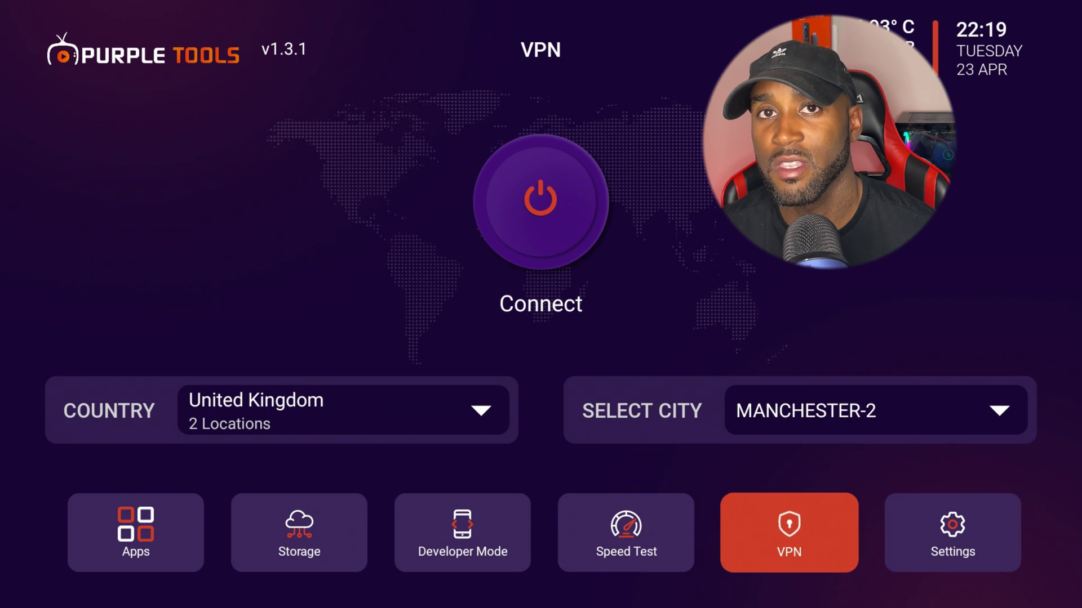
On the Settings page, choose Clear Cache and confirm Yes
key(Right)
key(Return)
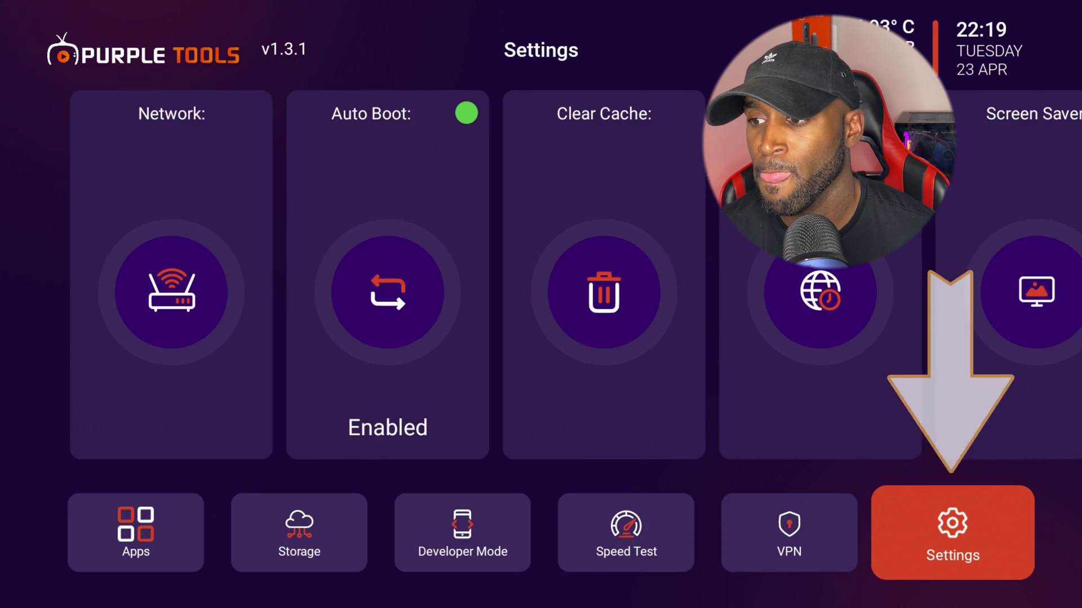
key(Up)
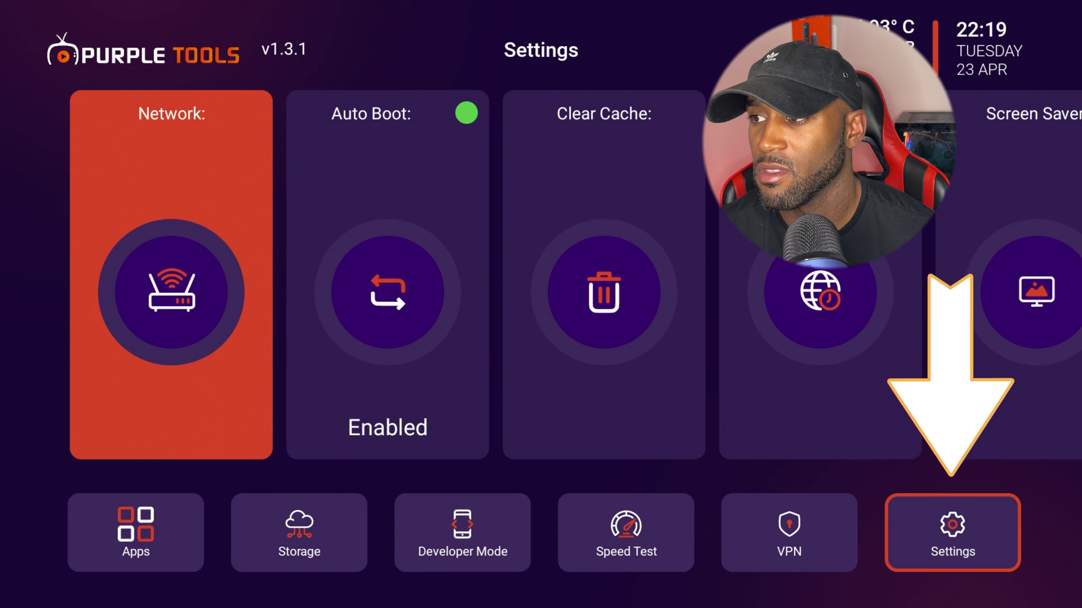
key(Right)
key(Right)
key(Right)
key(Right)
key(Left)
key(Left)
key(Return)
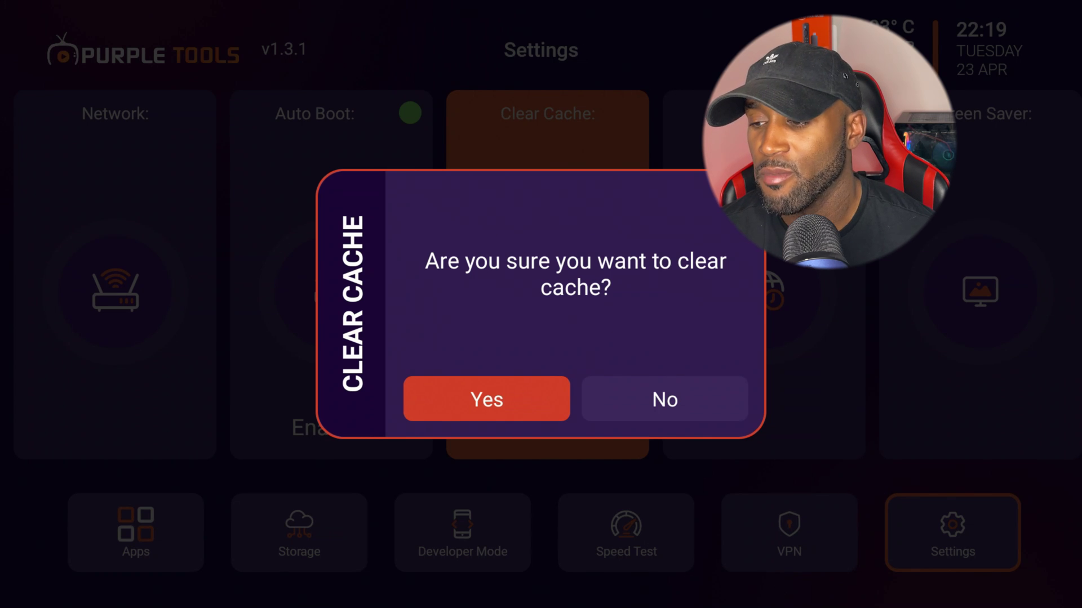
key(Return)
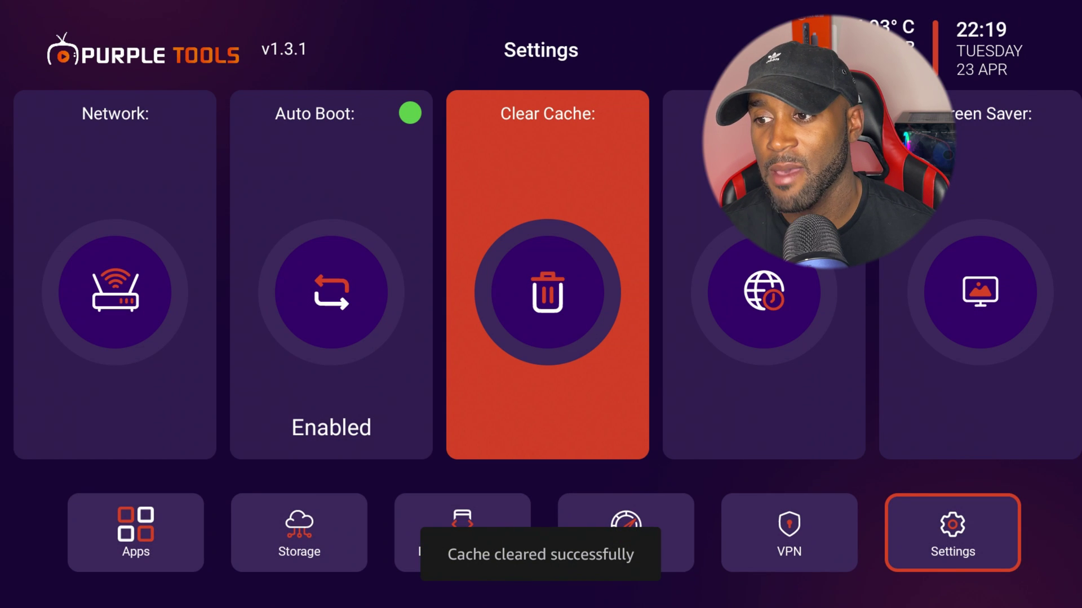
Browse the settings cards and briefly open and close Screen Saver settings
key(Left)
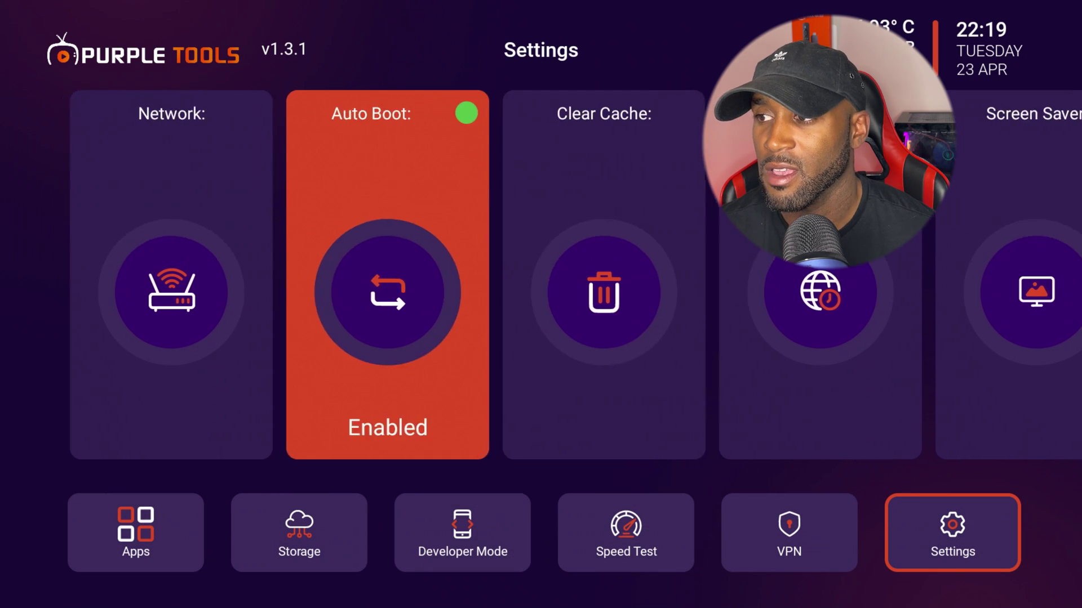
key(Left)
key(Right)
key(Right)
key(Right)
key(Left)
key(Left)
key(Right)
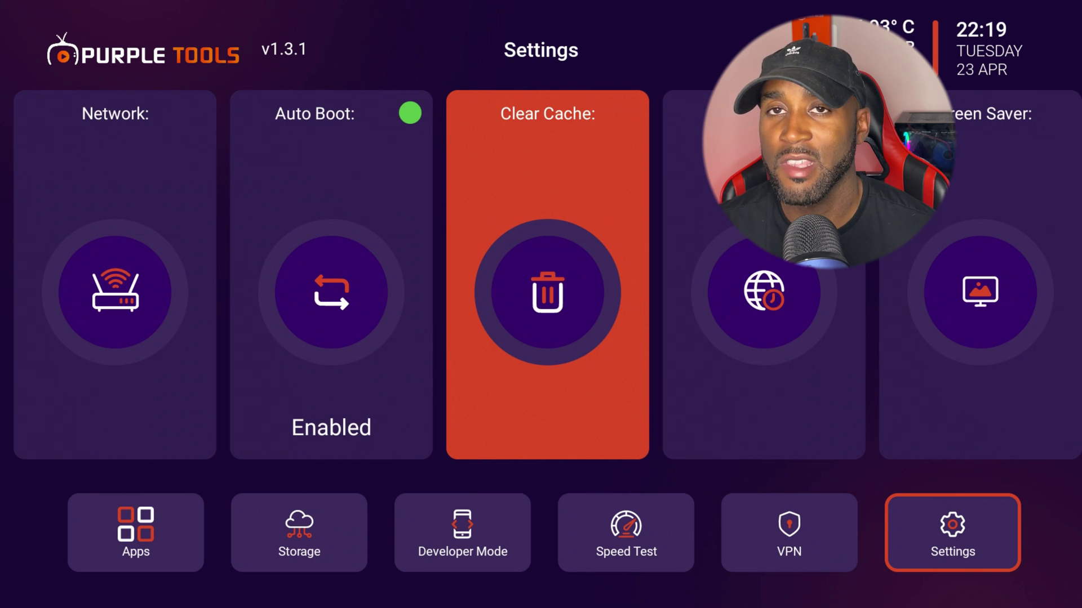
key(Right)
key(Right)
key(Right)
key(Left)
key(Return)
key(Escape)
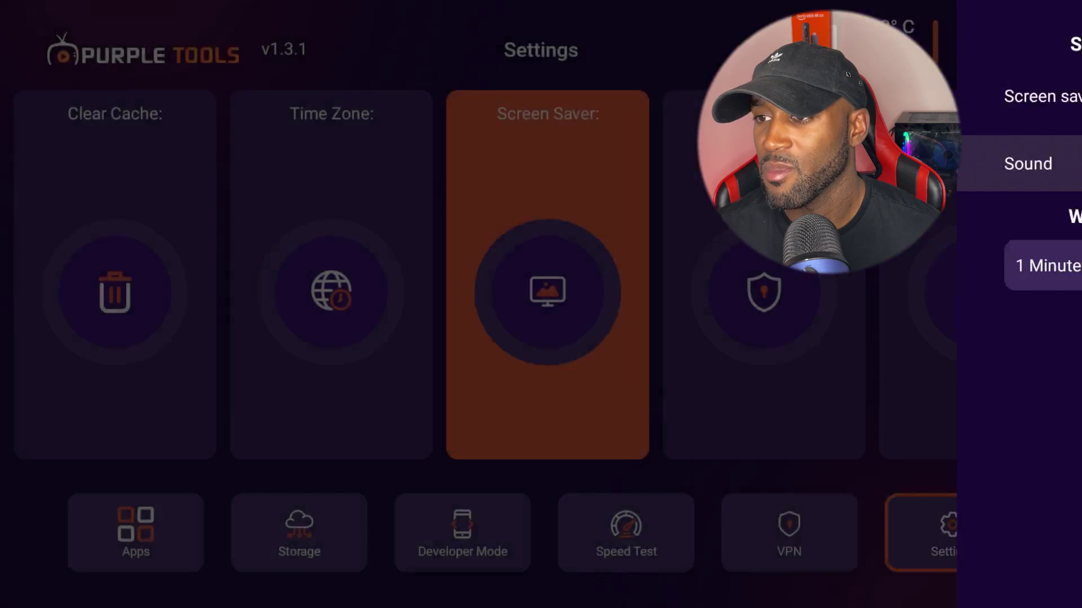
key(Right)
key(Right)
key(Left)
key(Left)
key(Left)
key(Left)
key(Left)
key(Down)
key(Left)
key(Left)
key(Left)
key(Left)
key(Left)
key(Left)
key(Left)
key(Left)
key(Left)
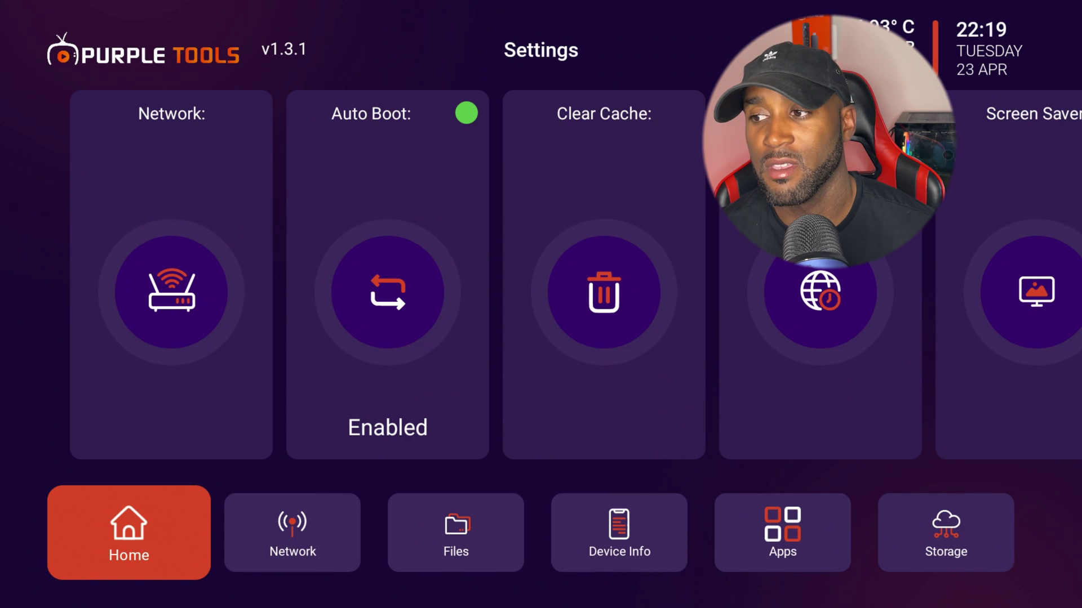
View the Home dashboard, then reopen the file manager from the Files tile
key(Return)
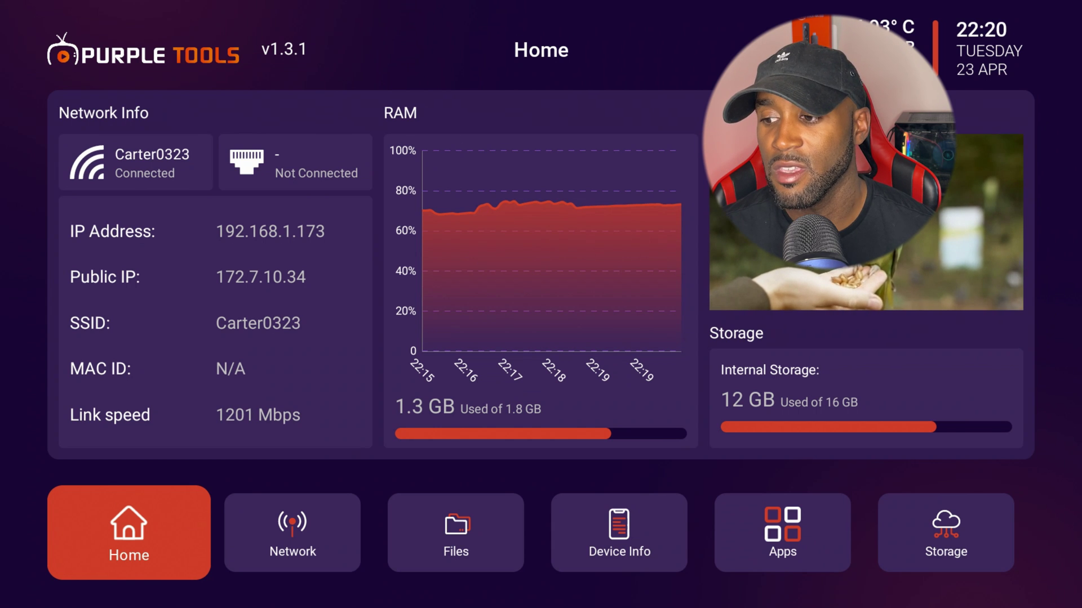
click(456, 533)
Open My Files, view the Internal Storage folder list, then back out to the RAM-usage home dashboard
key(Return)
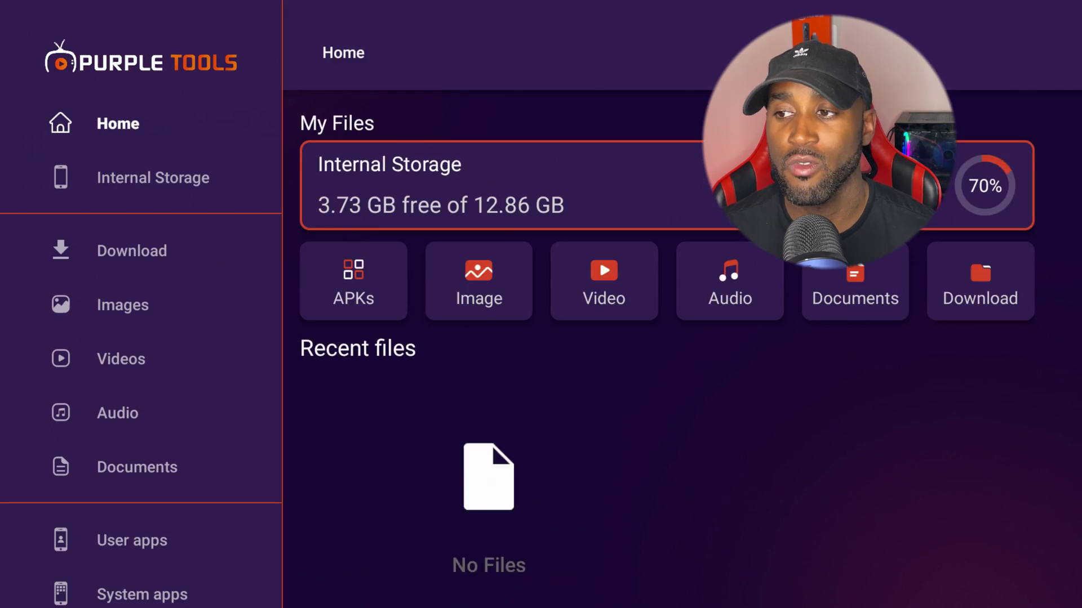
key(Return)
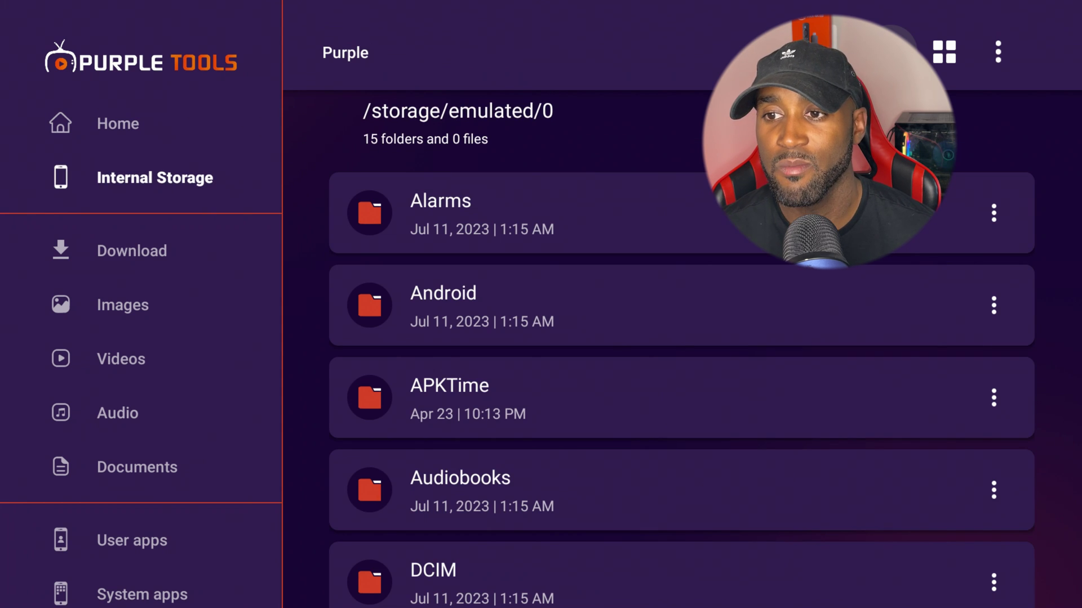
key(Escape)
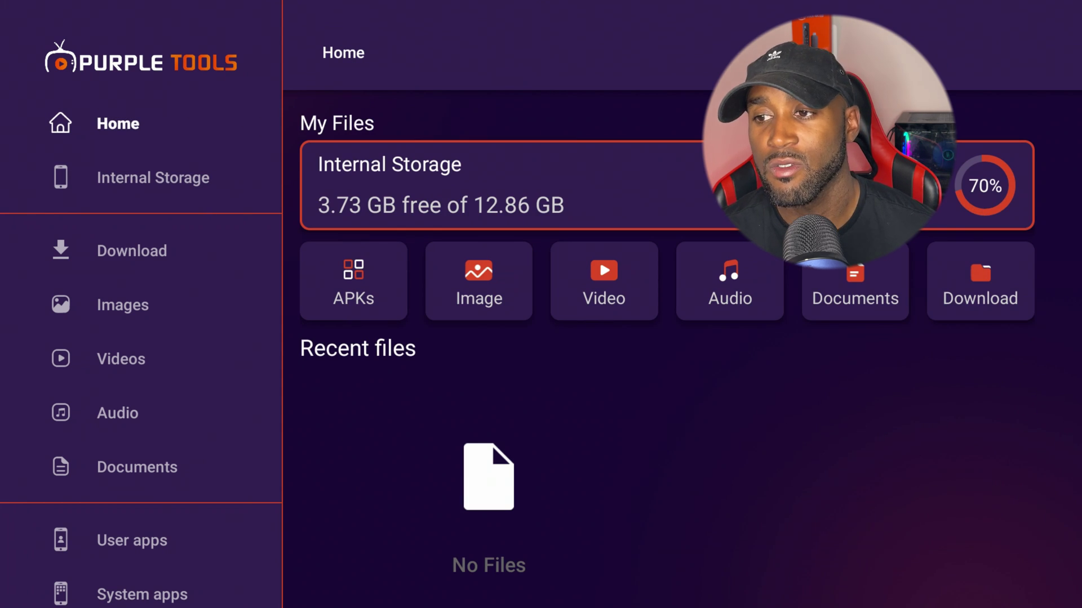
key(Escape)
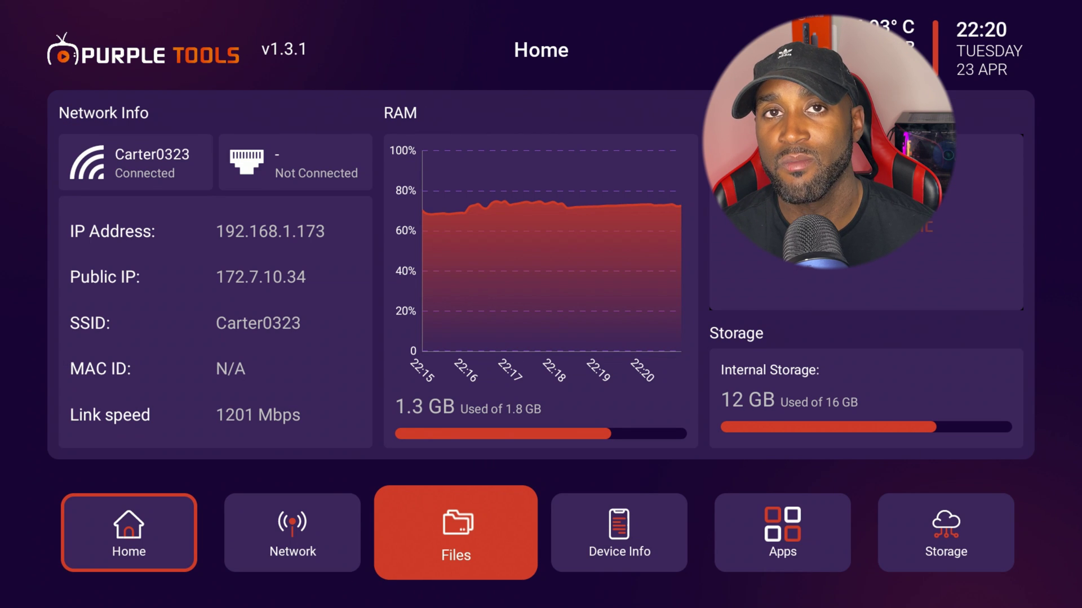